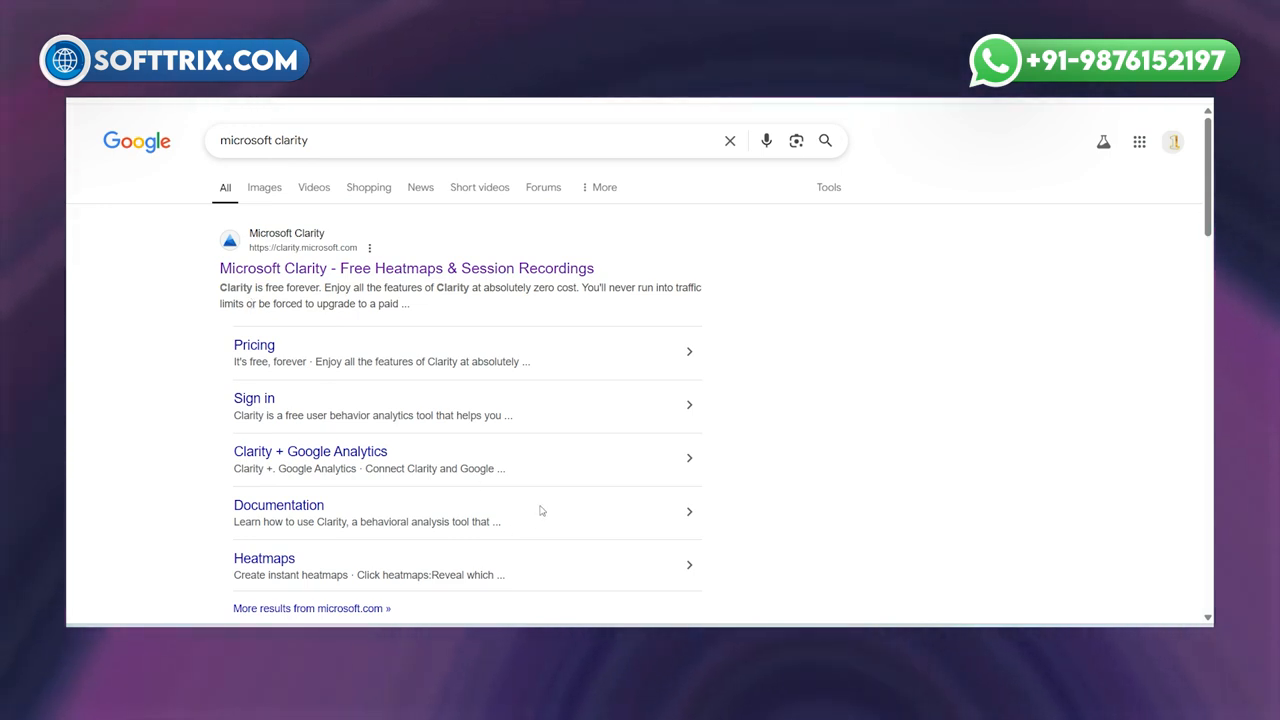
- Switch to the WordPress admin site, log in with the prefilled credentials and open the list of installed plugins
click(757, 578)
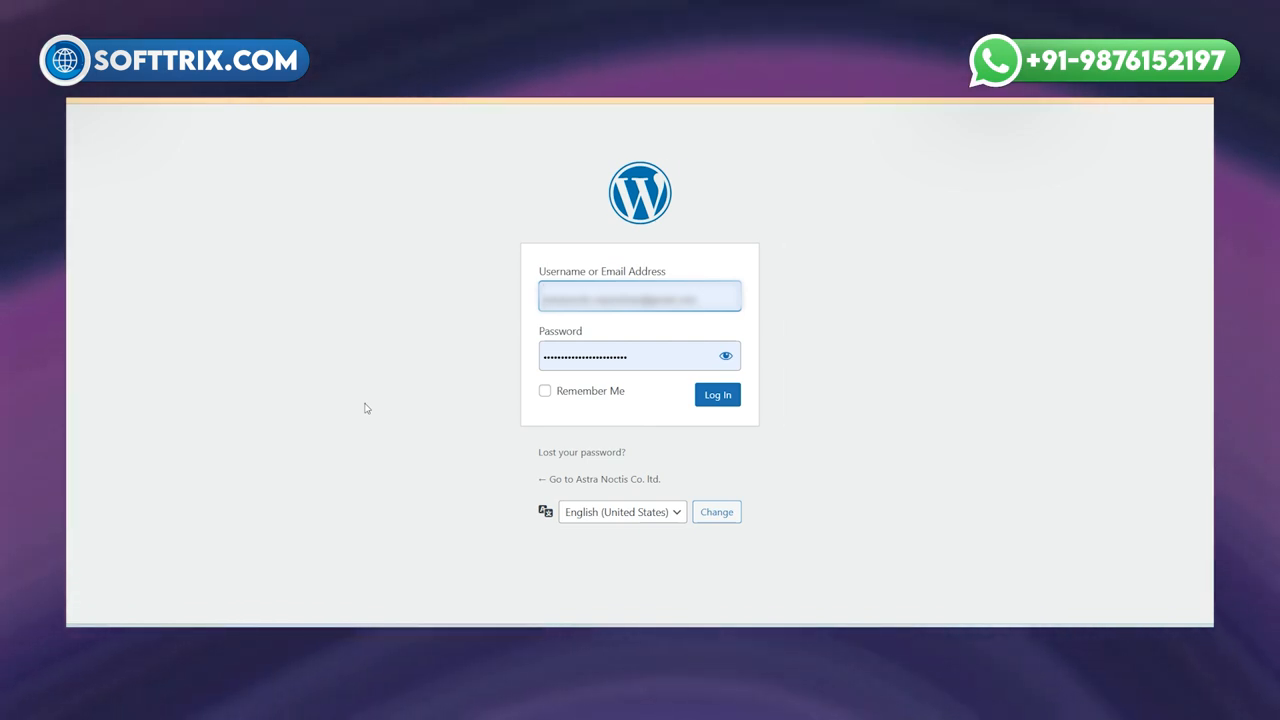
key(Return)
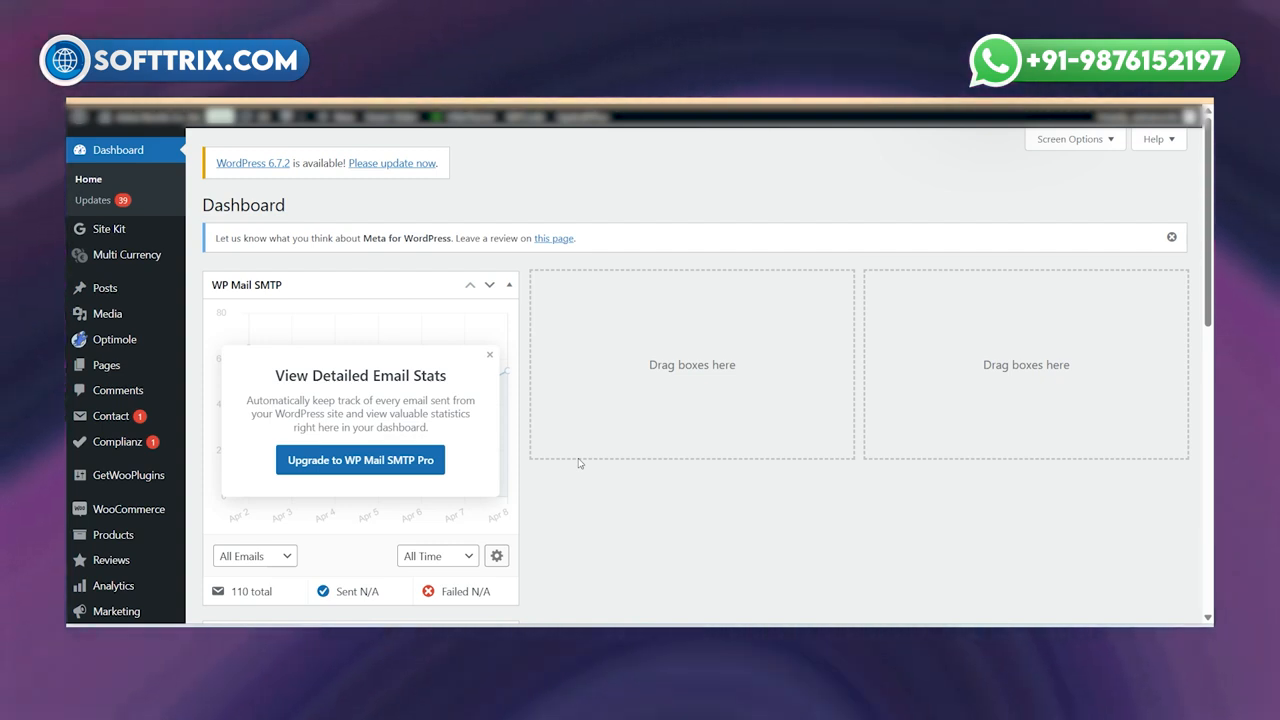
scroll(125, 385, down, 5)
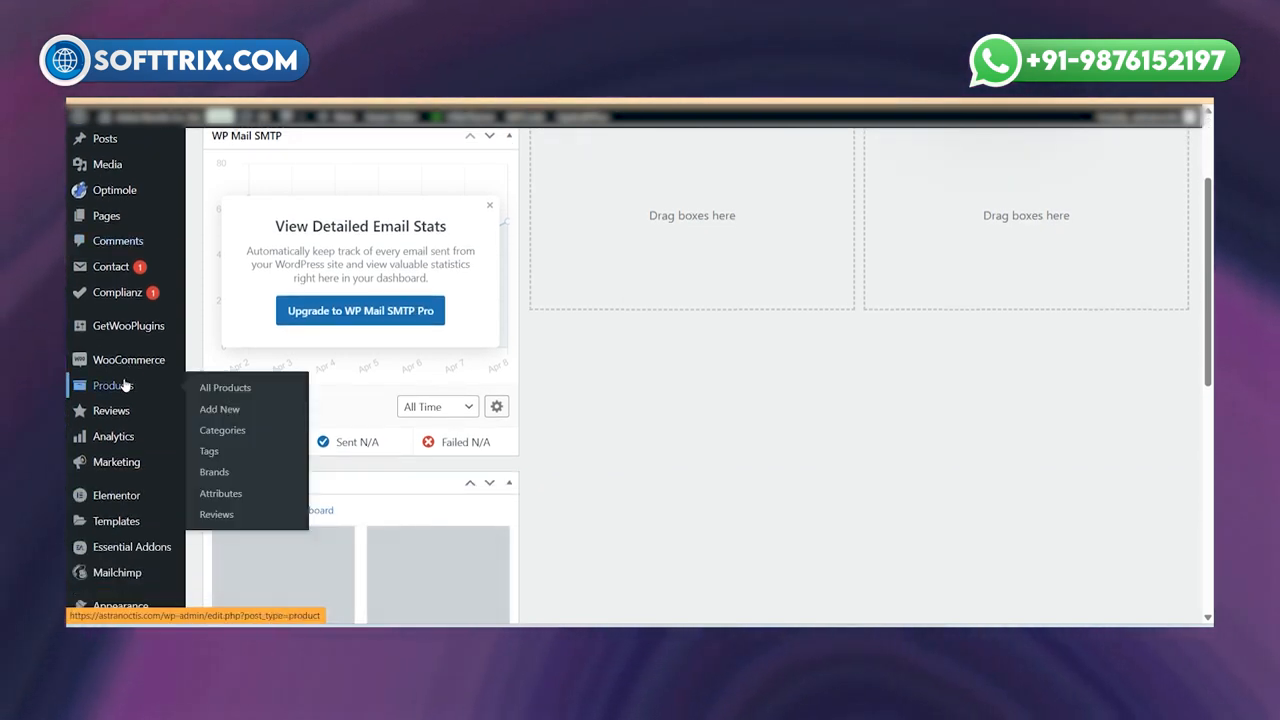
mouse_move(141, 437)
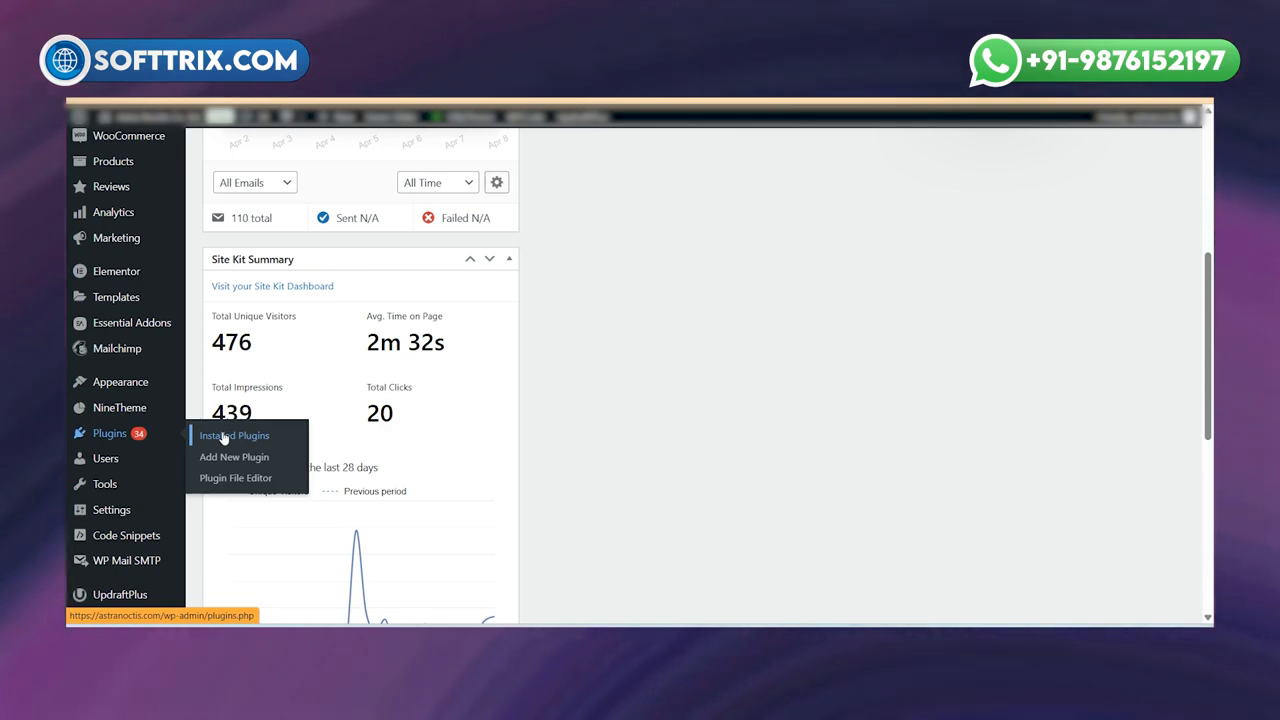
click(224, 437)
- Look through the installed plugins for the Head, Footer and Post Injections plugin
scroll(386, 446, down, 5)
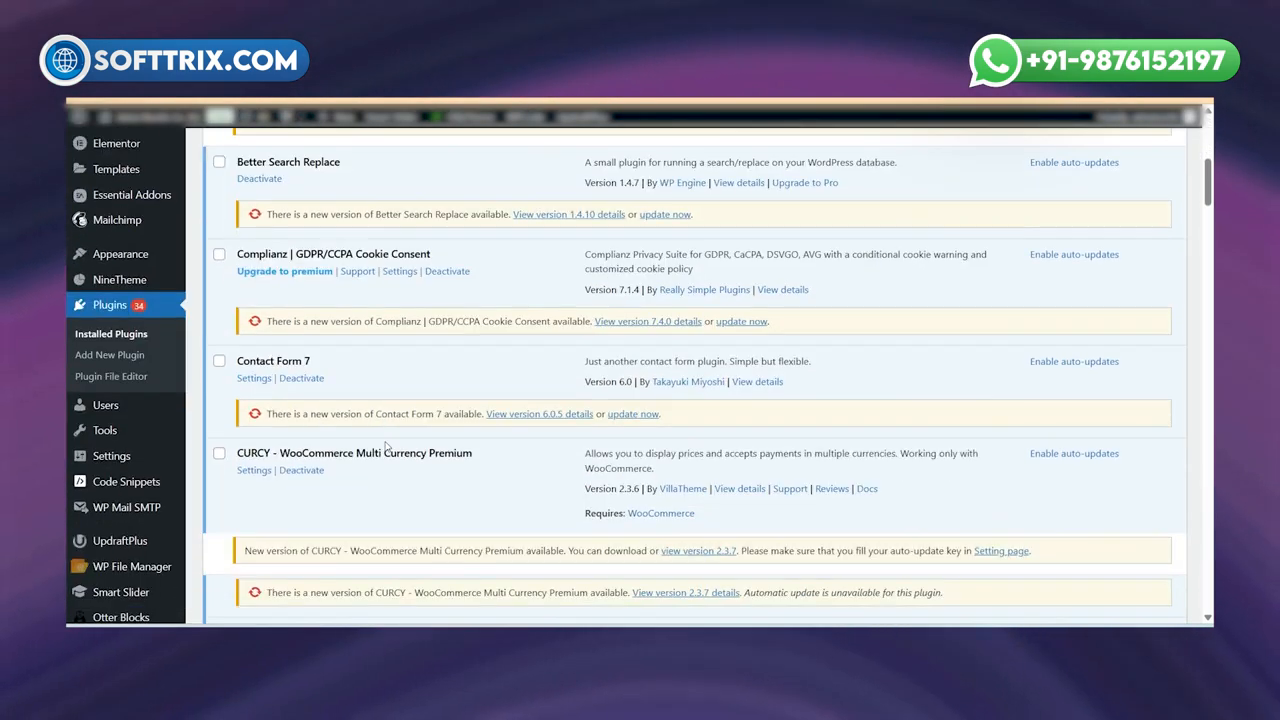
scroll(386, 446, down, 10)
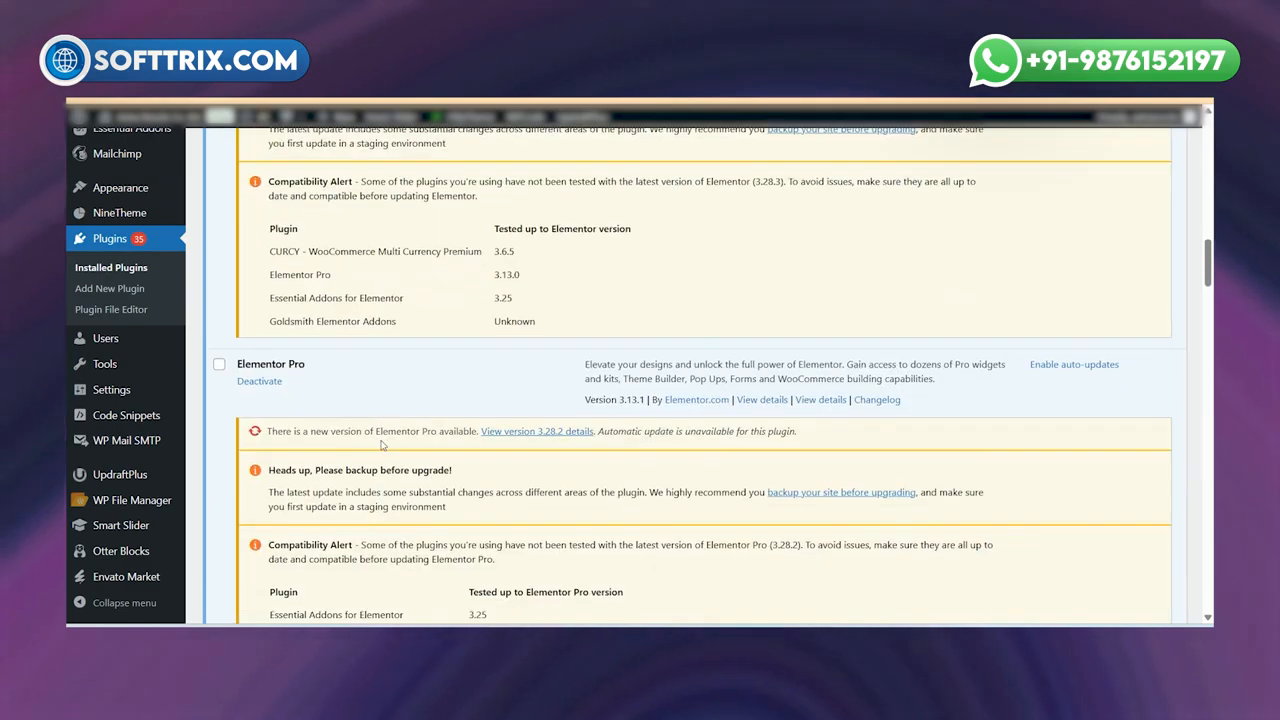
scroll(381, 445, down, 10)
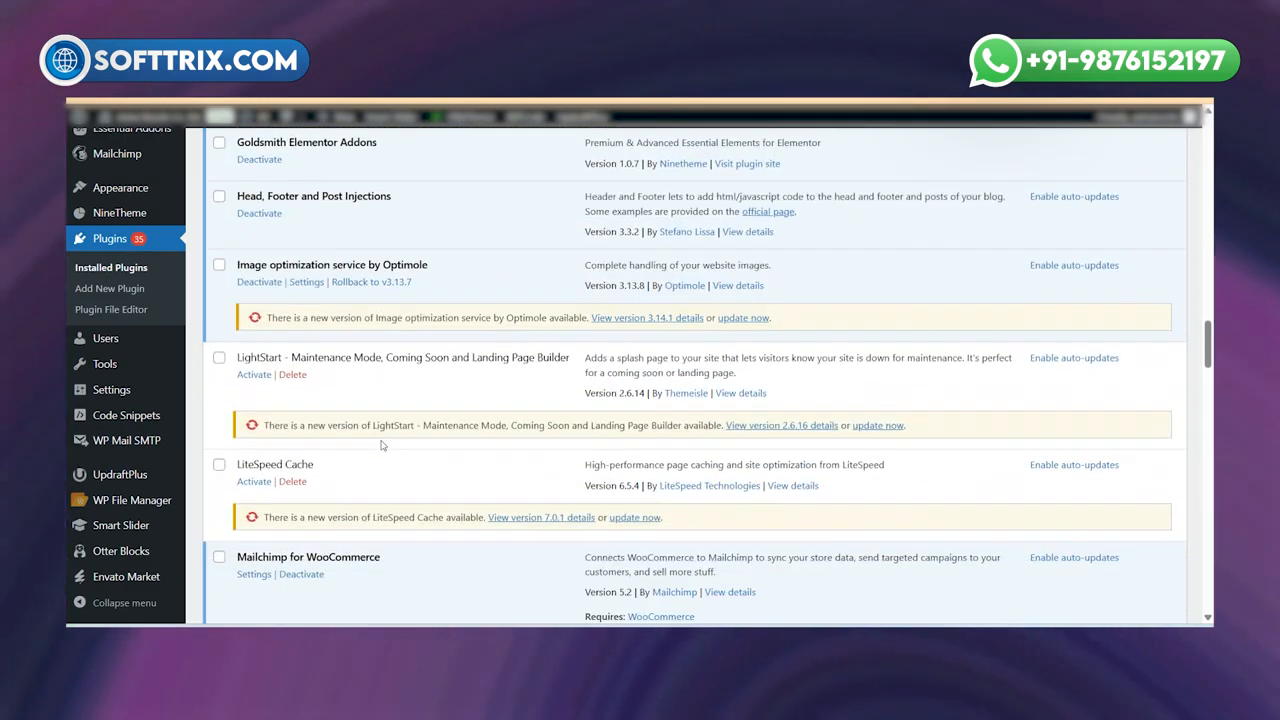
scroll(381, 445, down, 10)
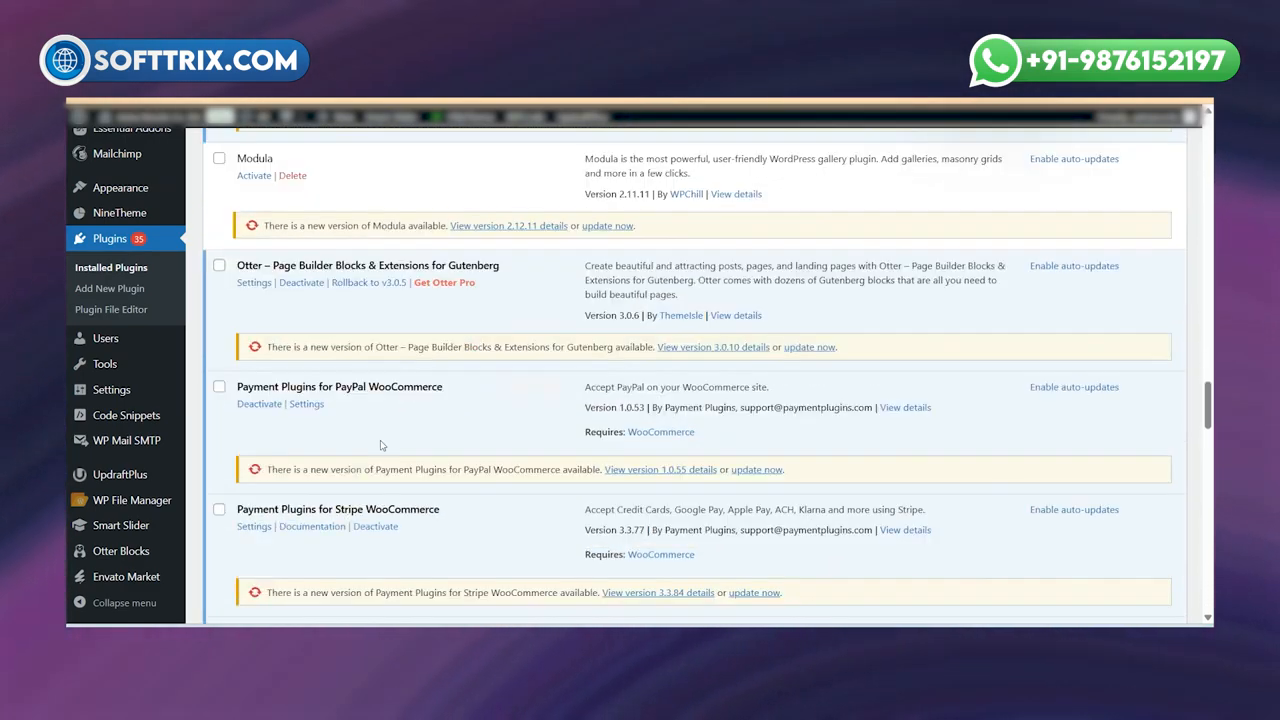
scroll(381, 445, down, 10)
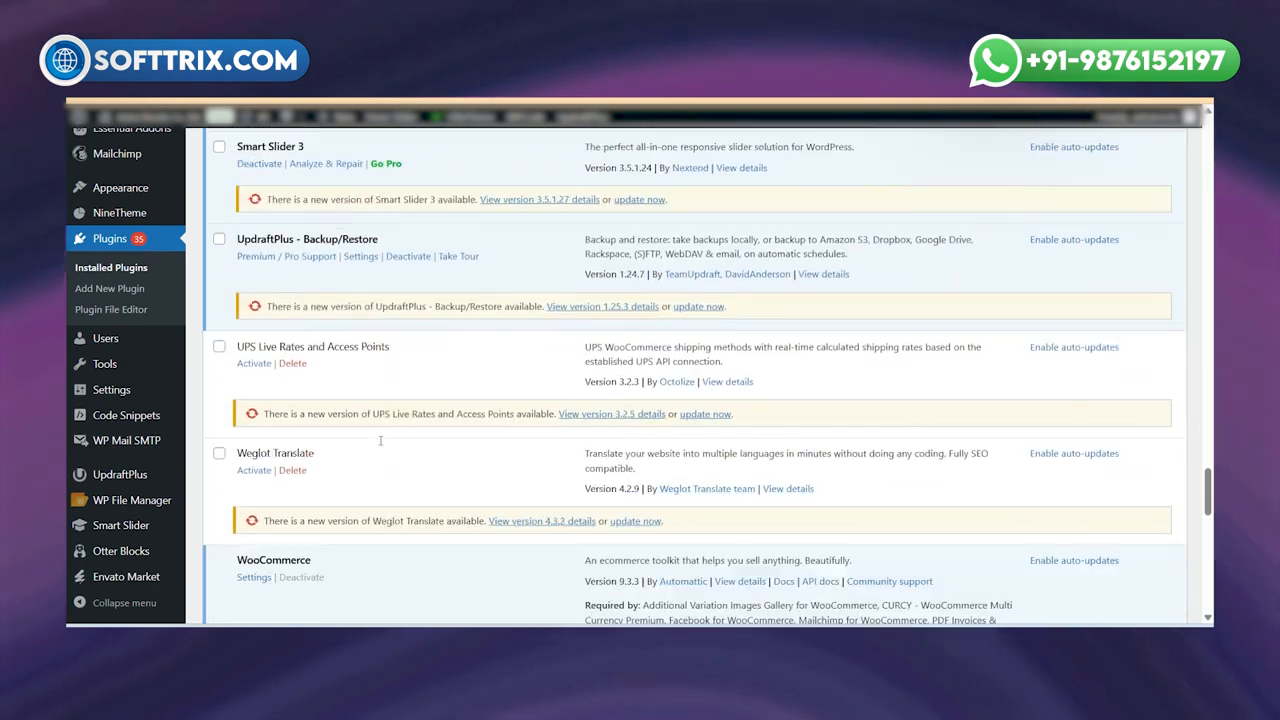
scroll(380, 440, down, 8)
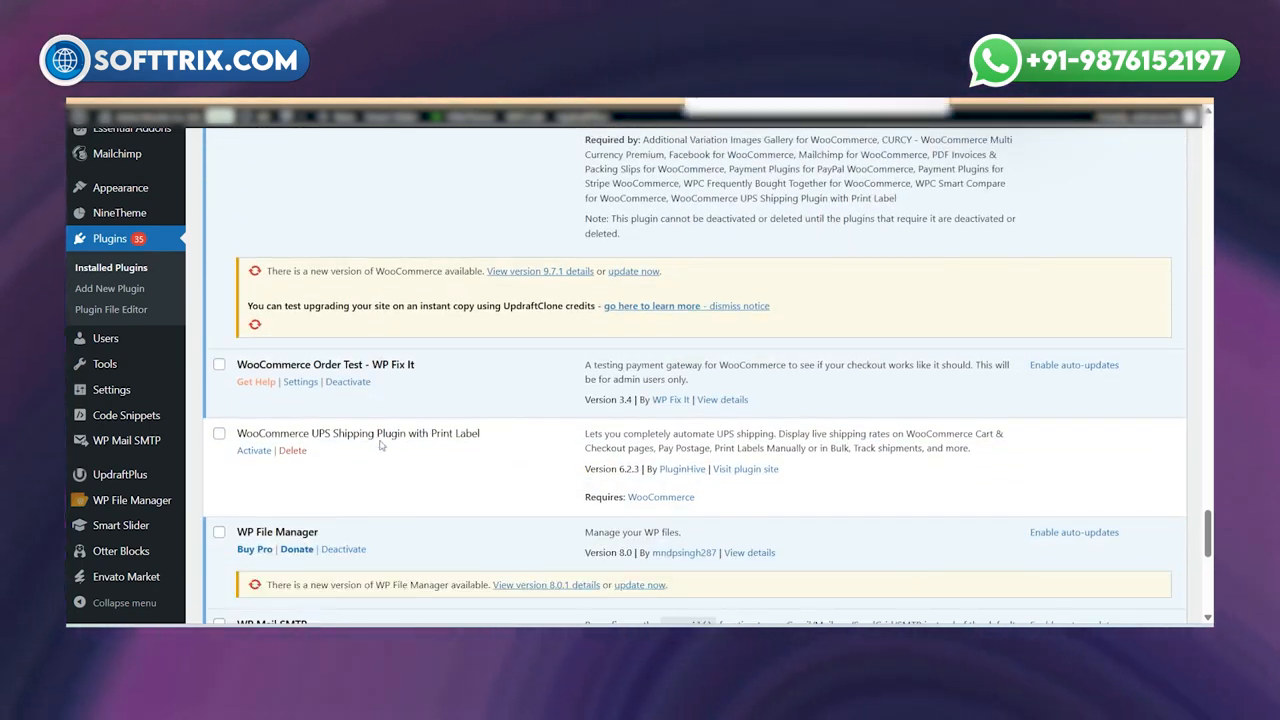
scroll(531, 434, down, 3)
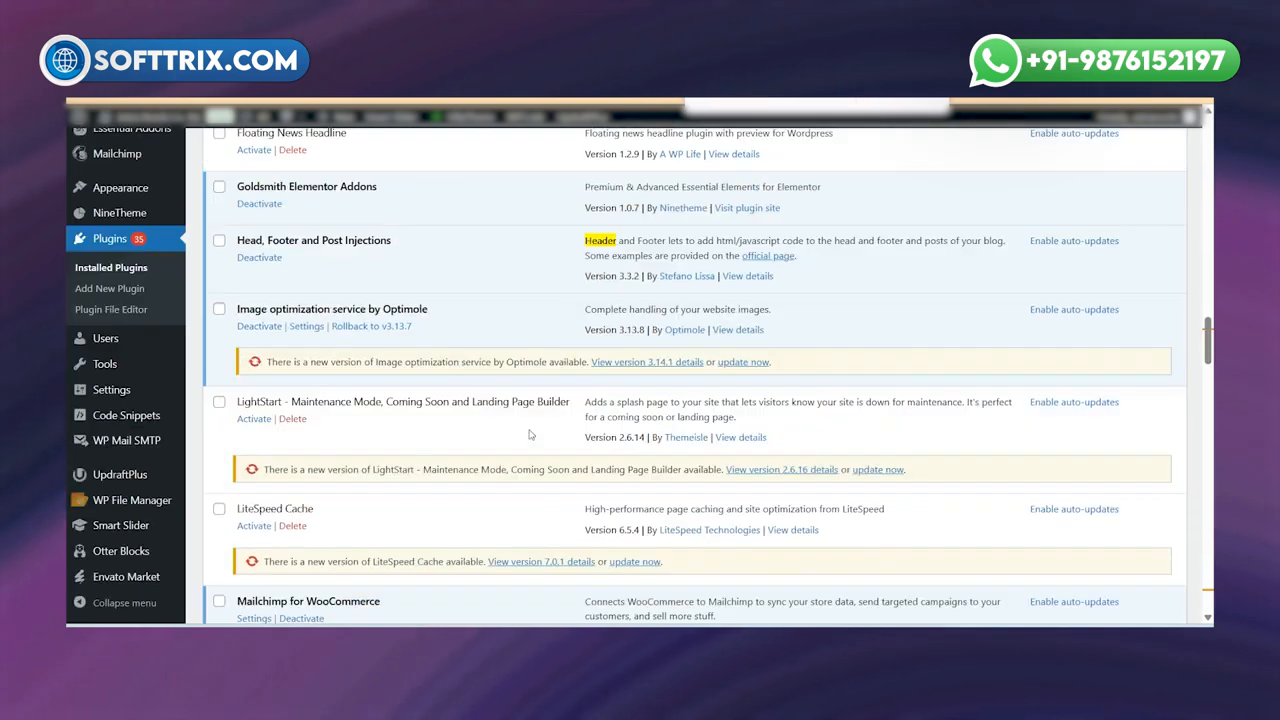
scroll(531, 436, up, 2)
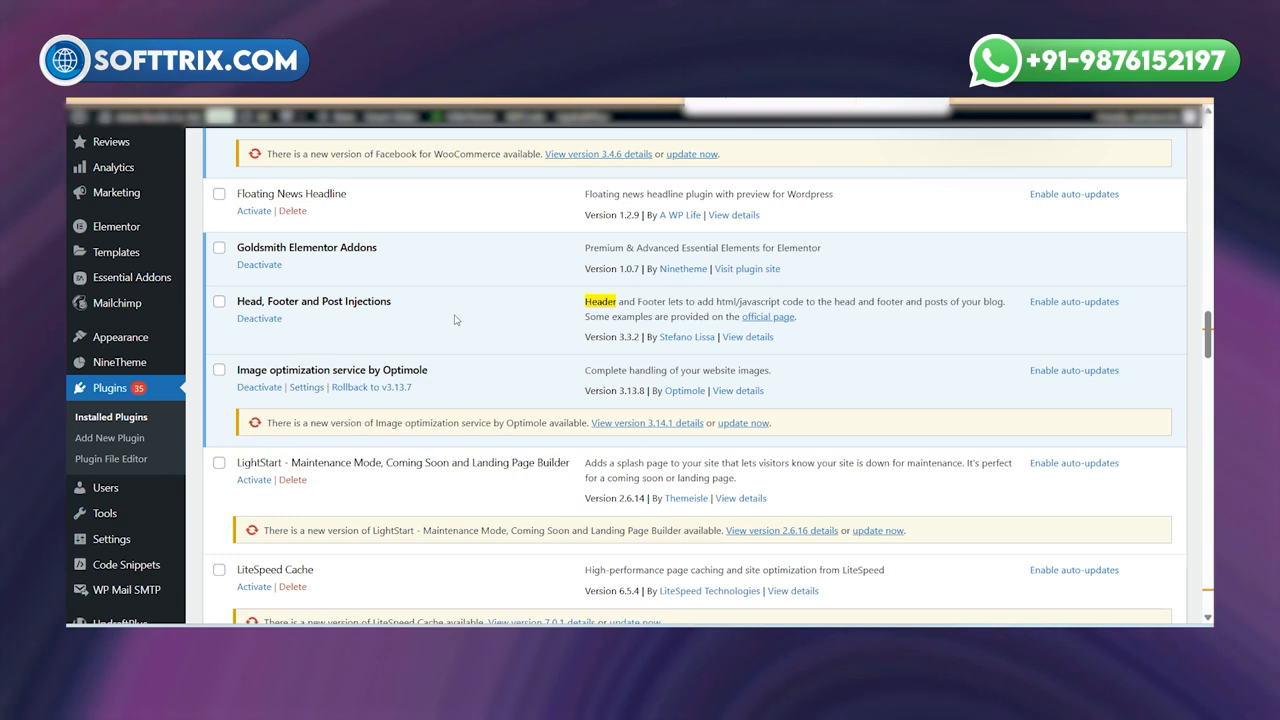
mouse_move(141, 542)
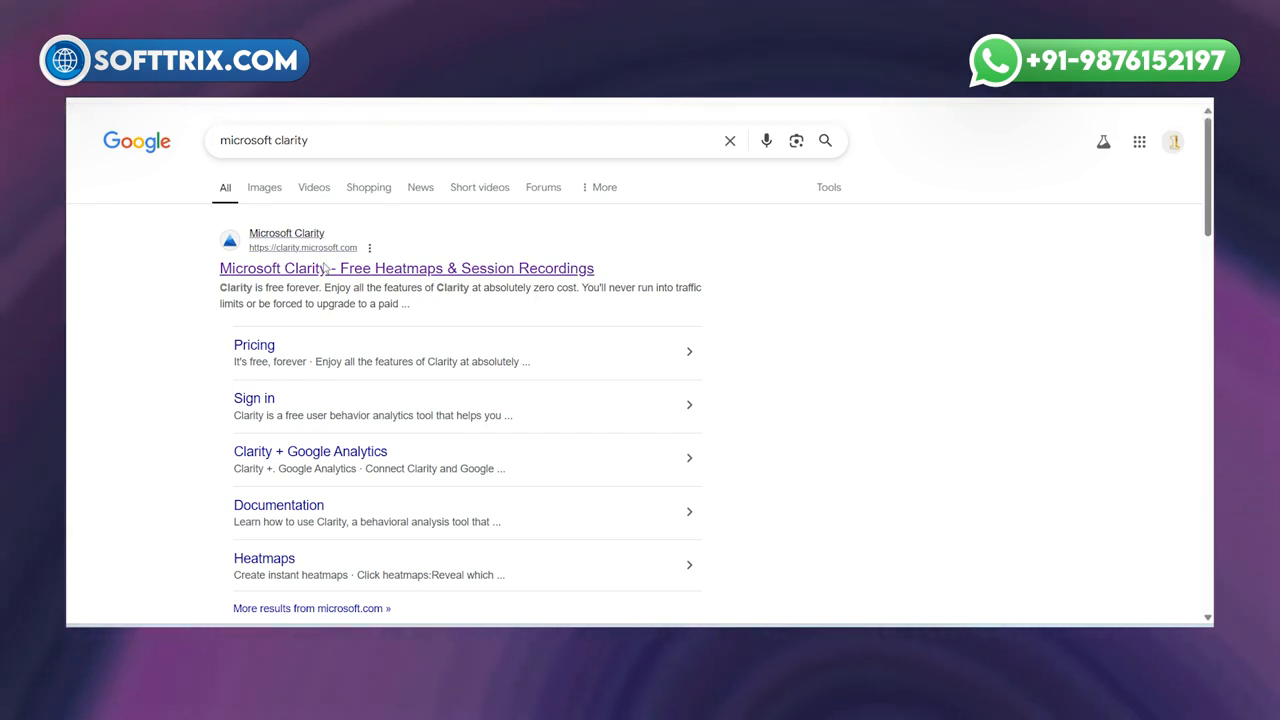
- Open Microsoft Clarity from the search results and add a new website project for the site with the industry Other
click(323, 268)
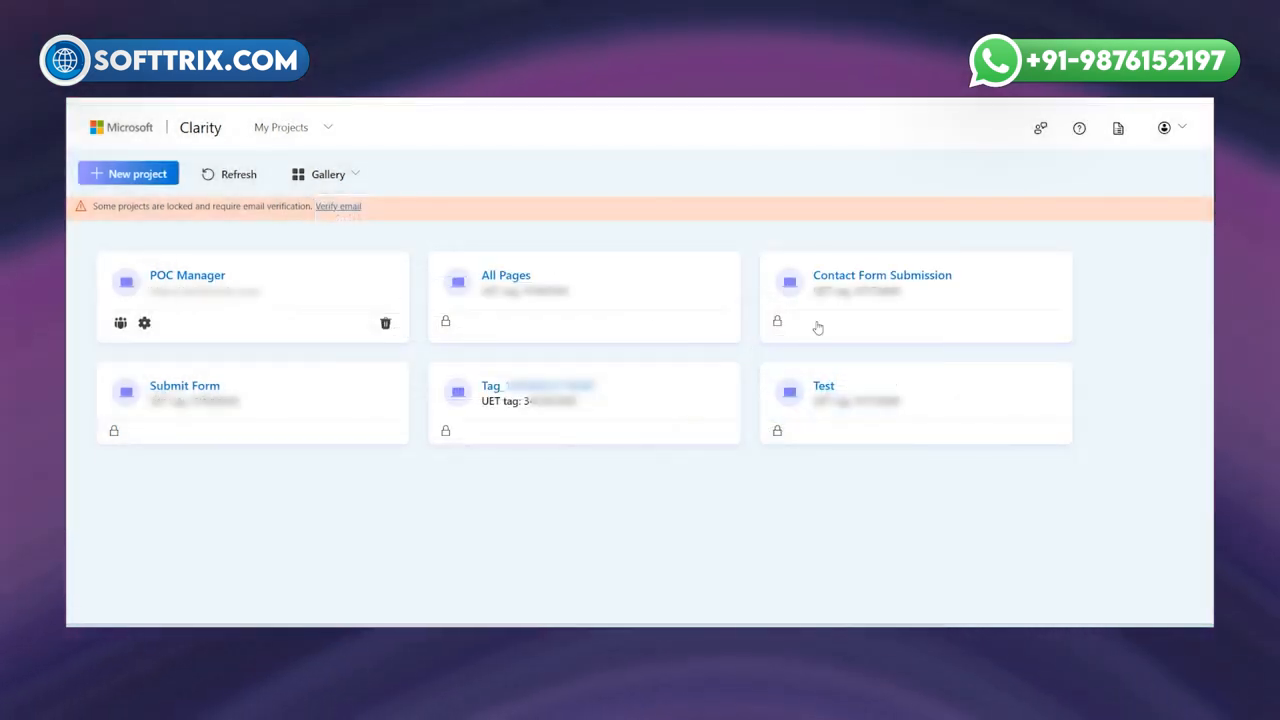
click(131, 175)
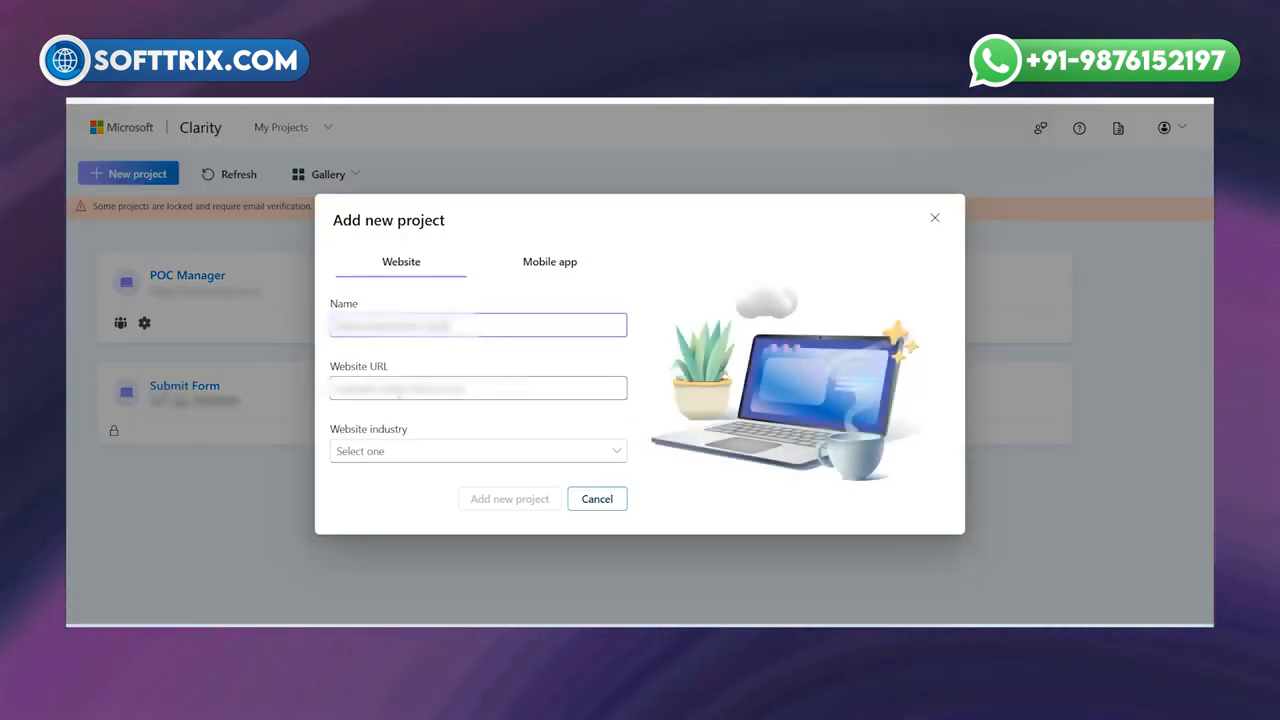
click(414, 450)
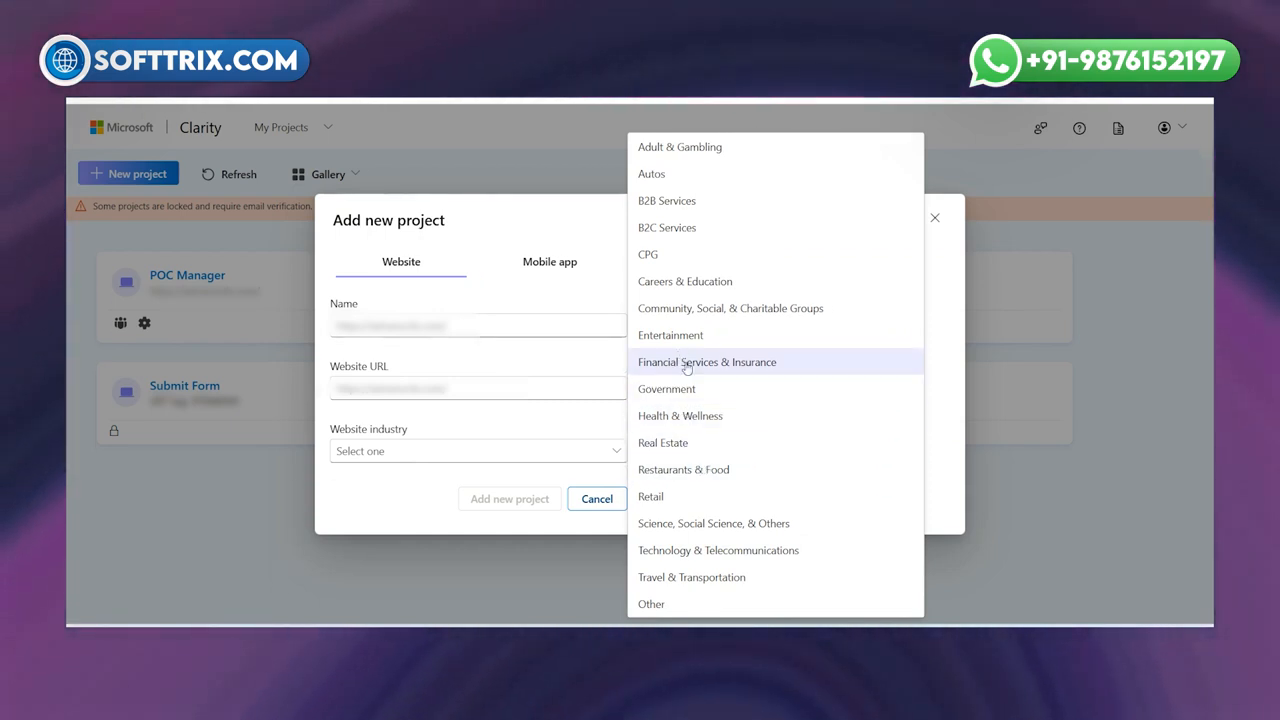
click(680, 202)
click(513, 446)
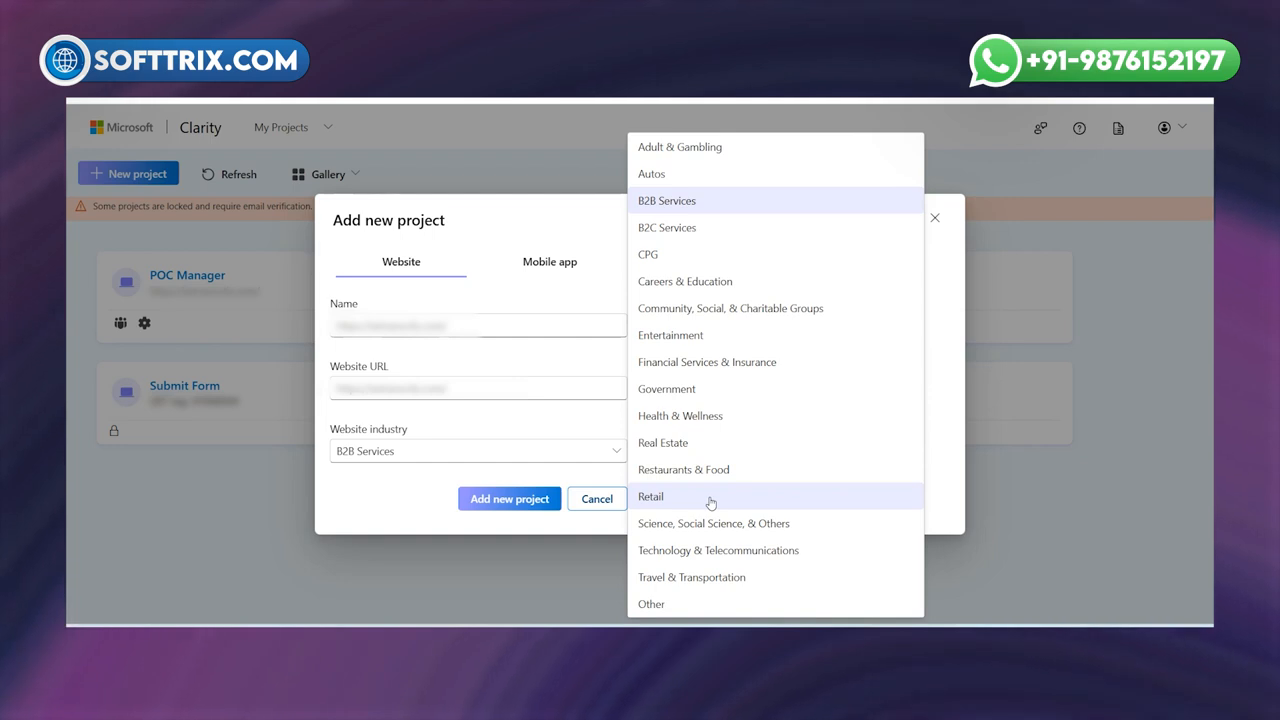
click(655, 603)
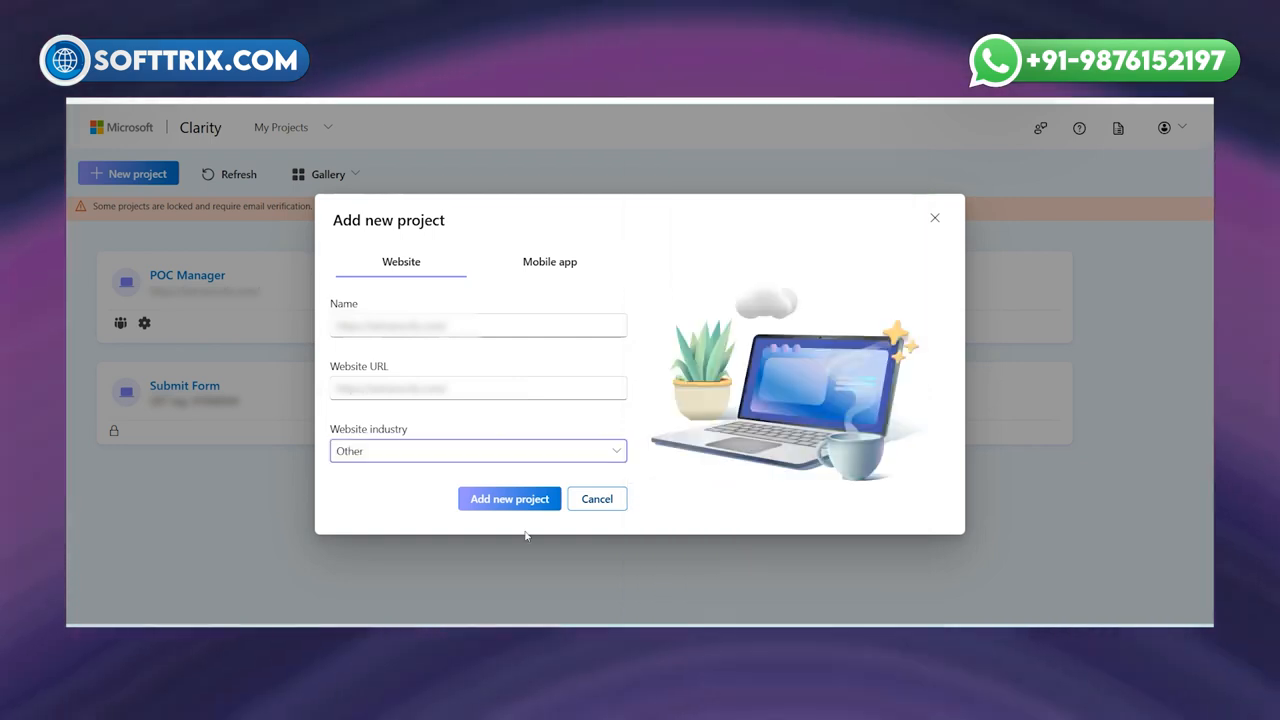
click(507, 506)
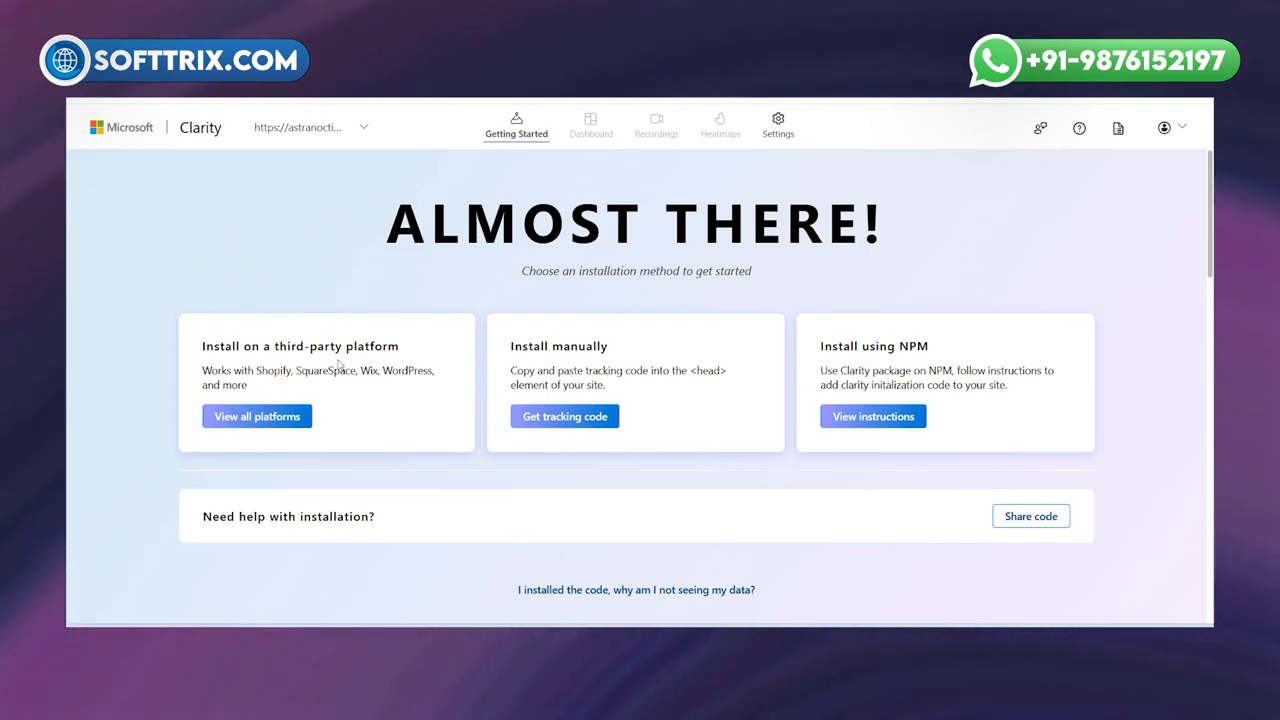
- Choose manual installation for the new Clarity project and copy its tracking code
click(566, 420)
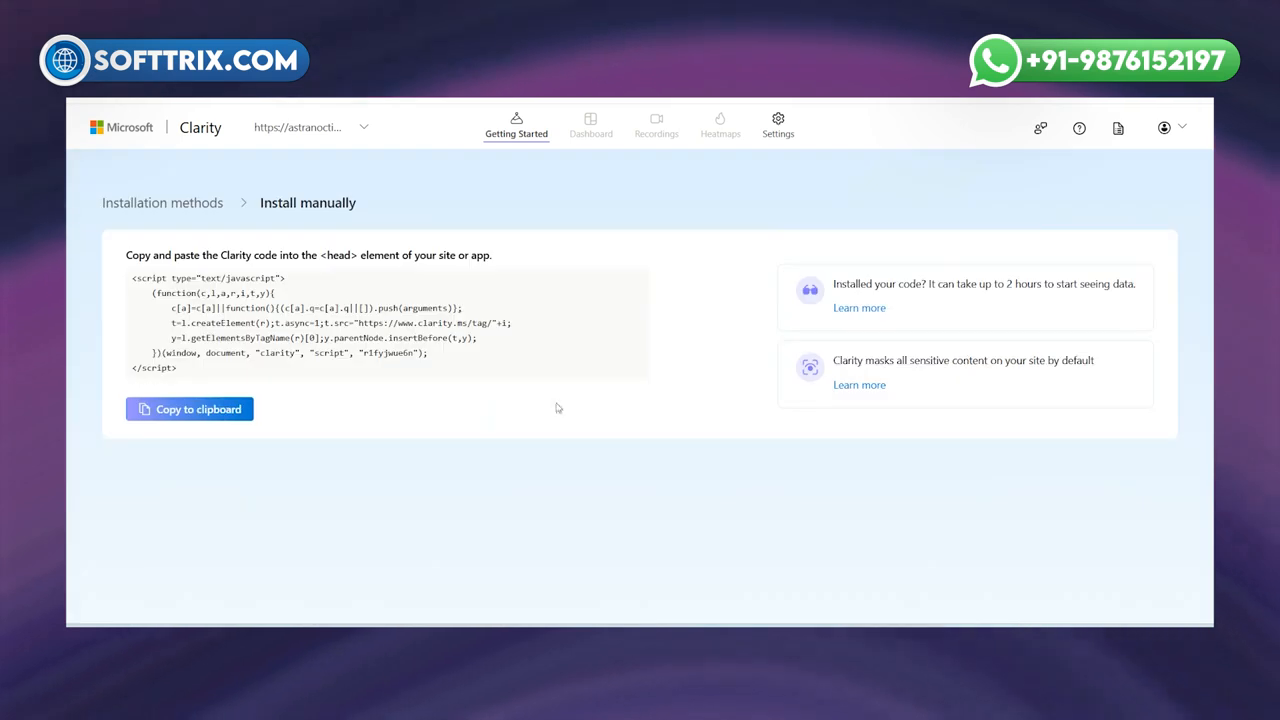
click(219, 407)
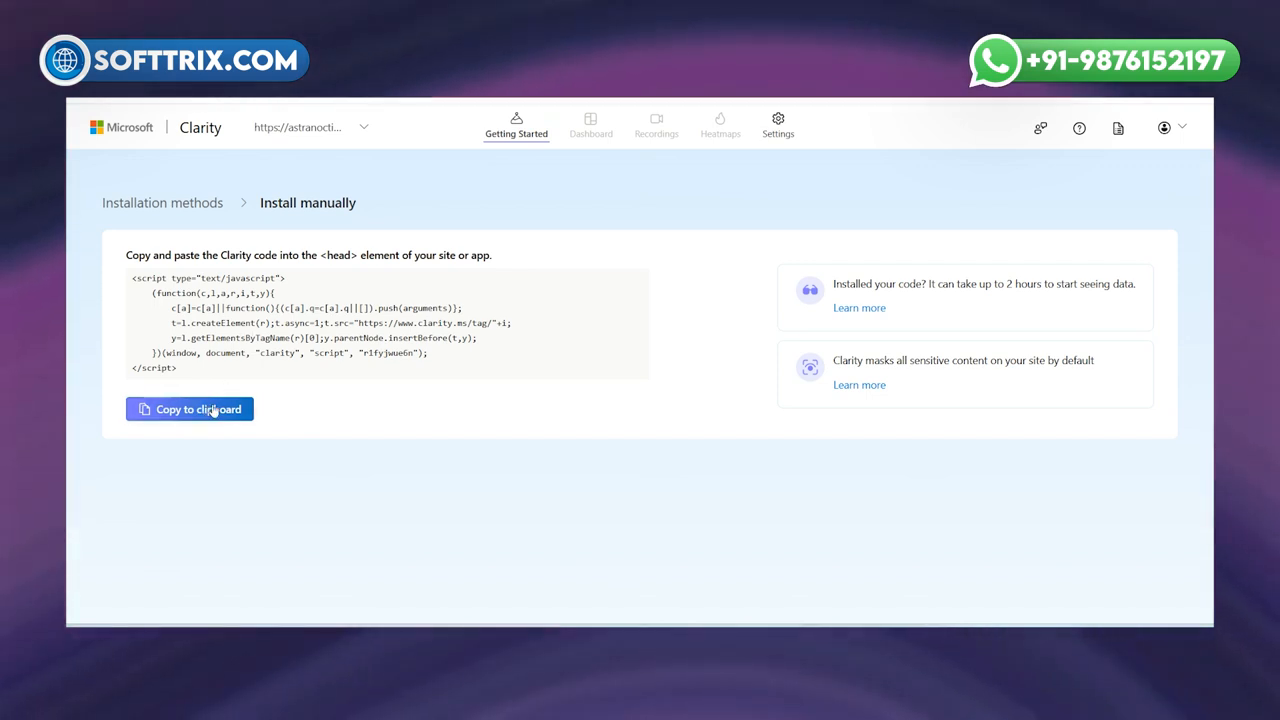
click(205, 411)
- In the WordPress Head and Footer settings, replace the every-page head section script with the copied Clarity tracking code
click(740, 575)
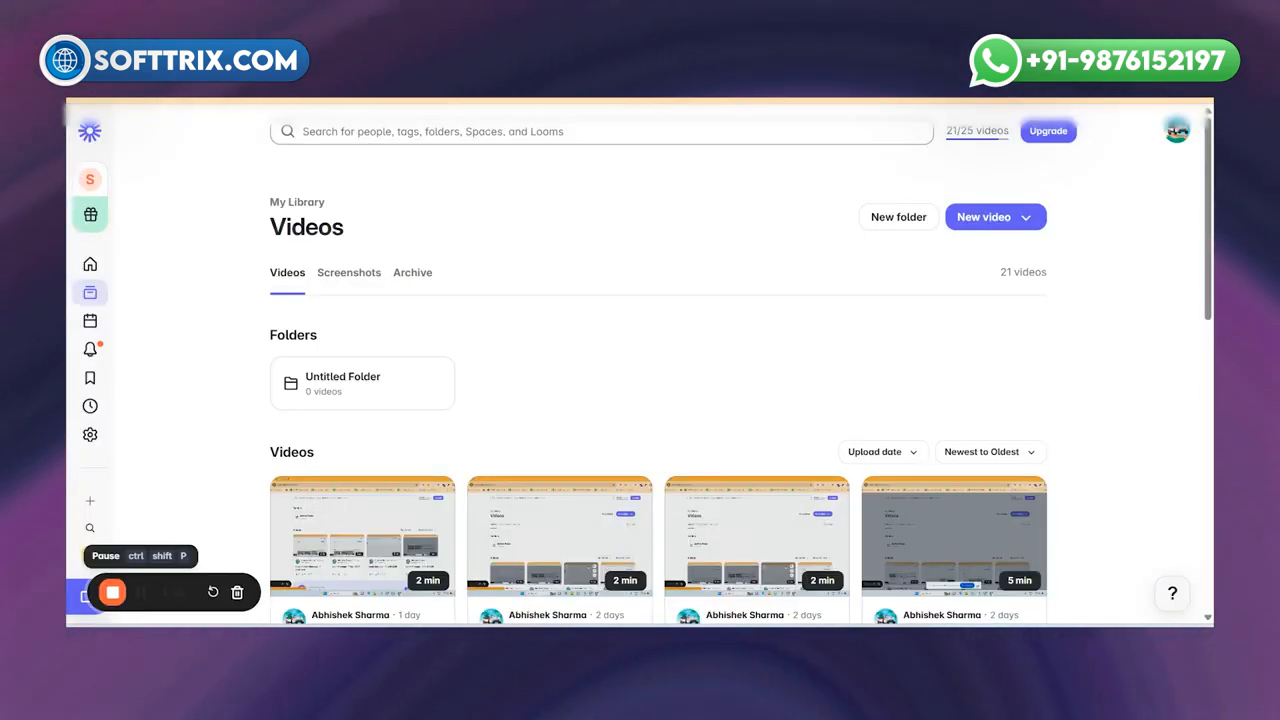
click(205, 98)
scroll(288, 170, down, 5)
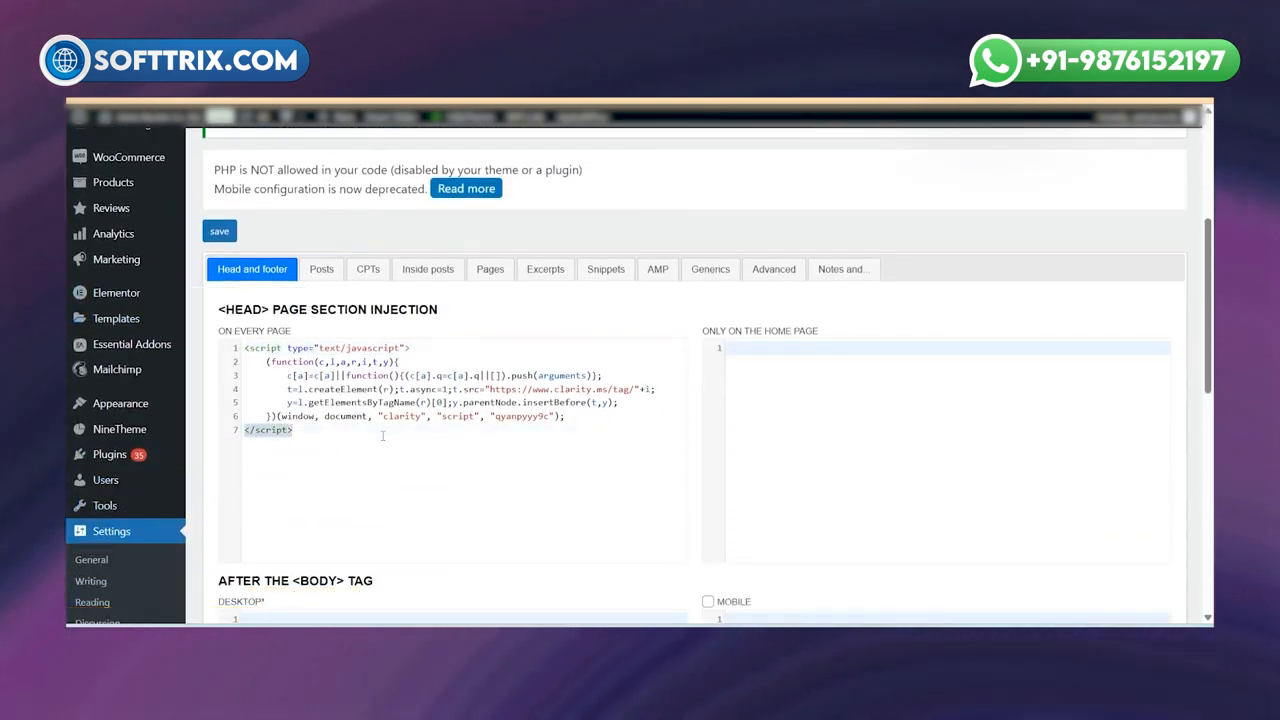
triple_click(364, 415)
click(343, 451)
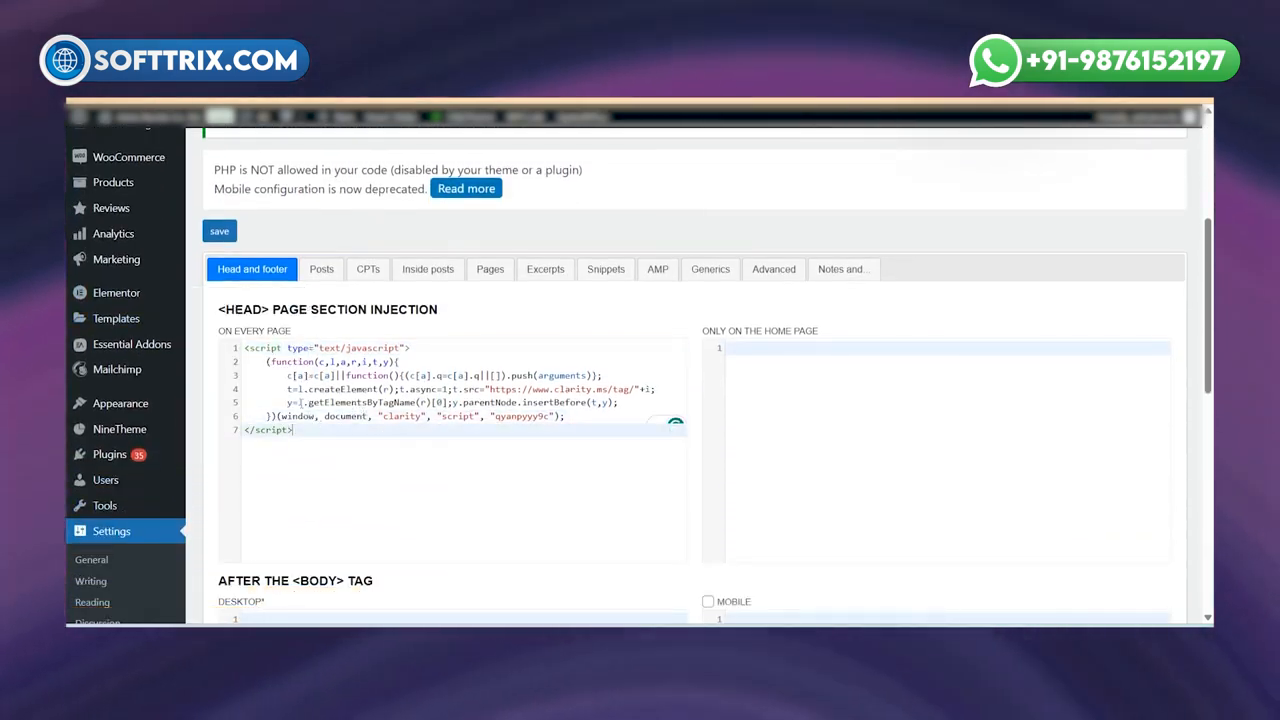
drag(293, 431, 243, 352)
key(ctrl+v)
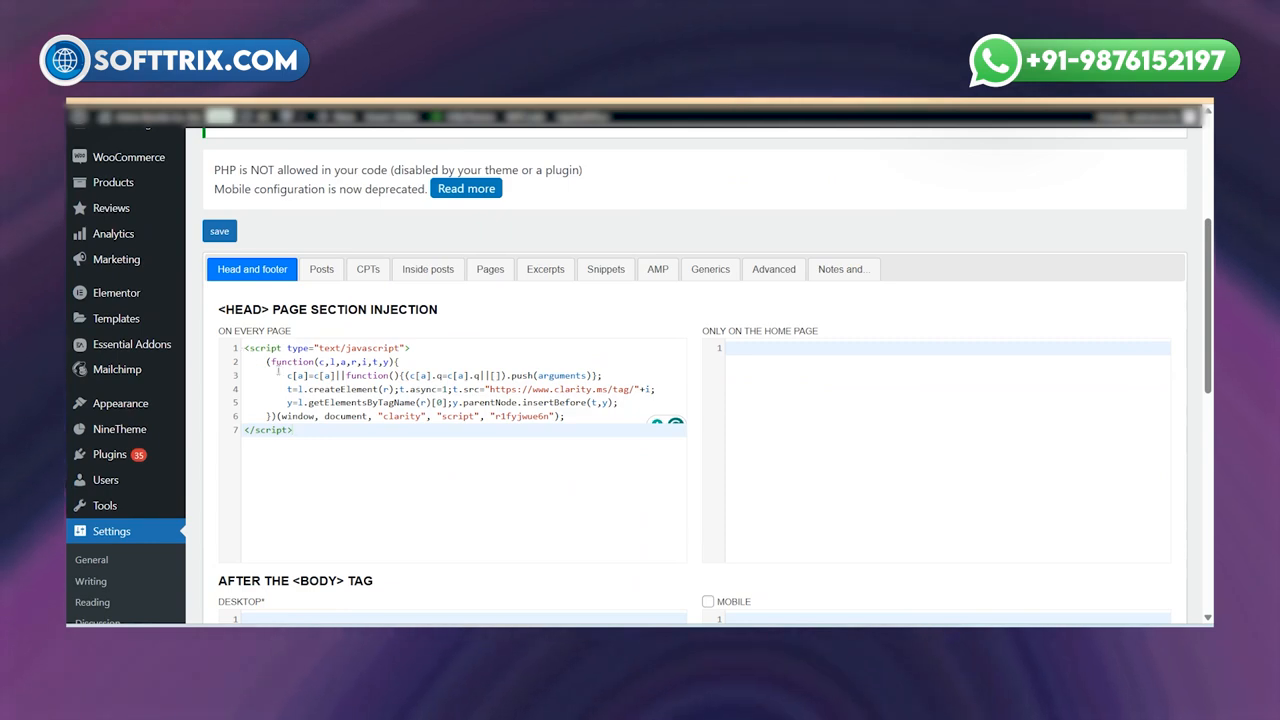
scroll(402, 440, down, 10)
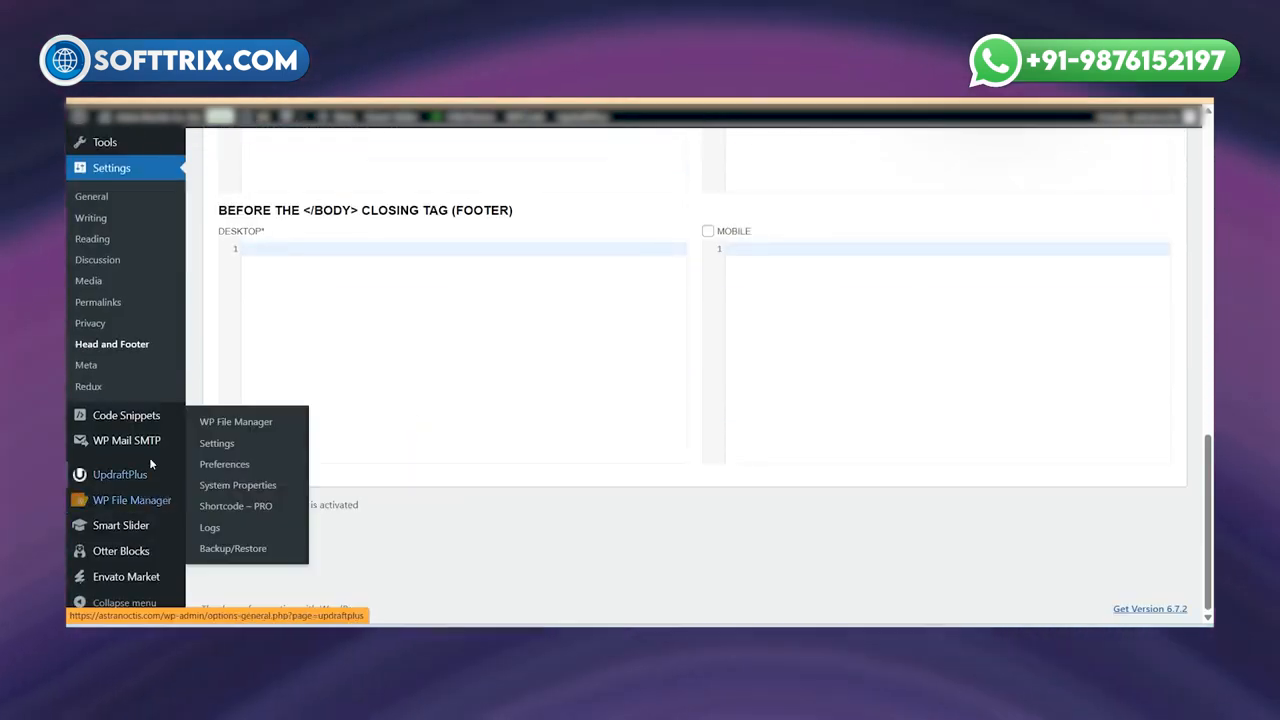
scroll(149, 457, up, 10)
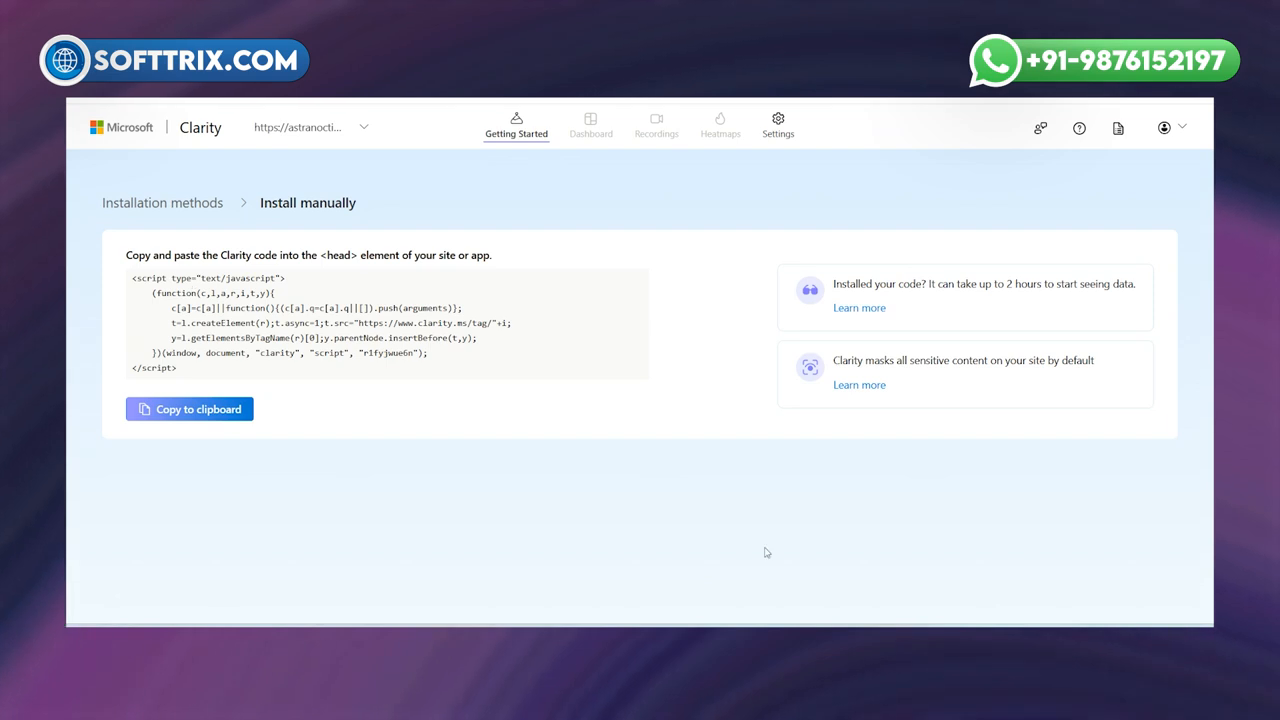
- Switch to the POC Manager project in Clarity and review its dashboard of sessions, users and insights
mouse_move(822, 632)
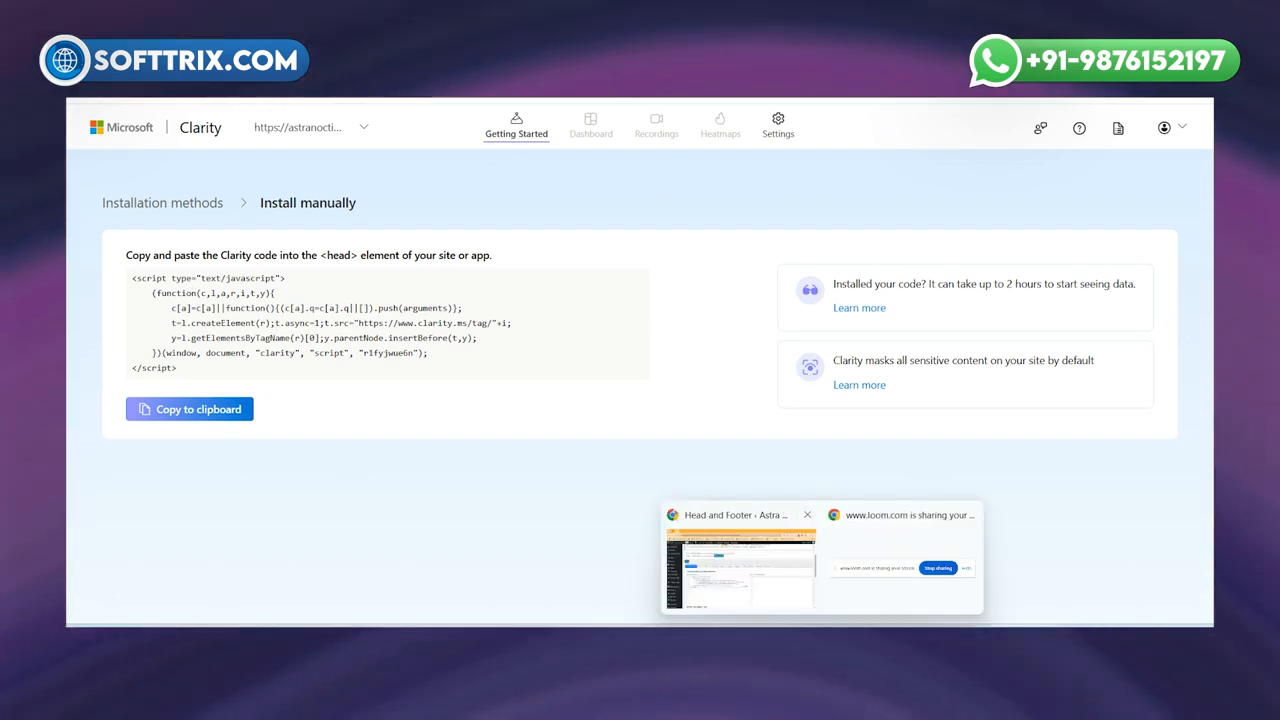
click(744, 563)
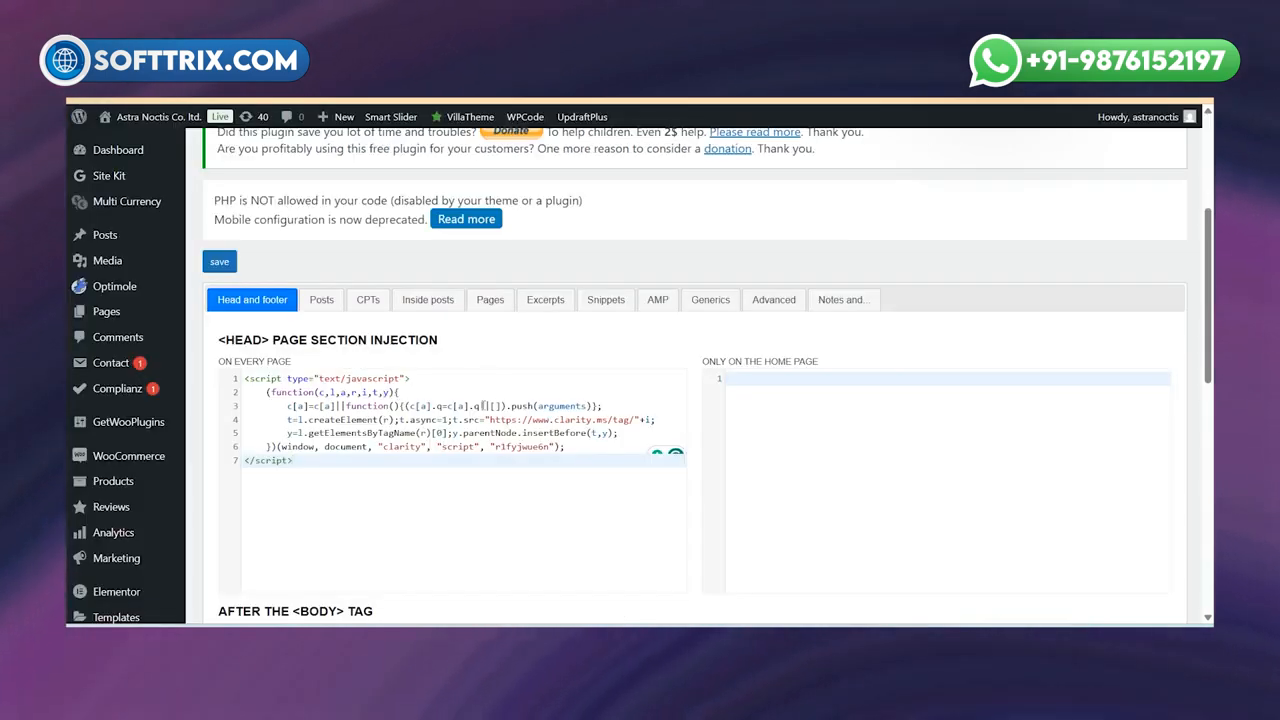
mouse_move(852, 624)
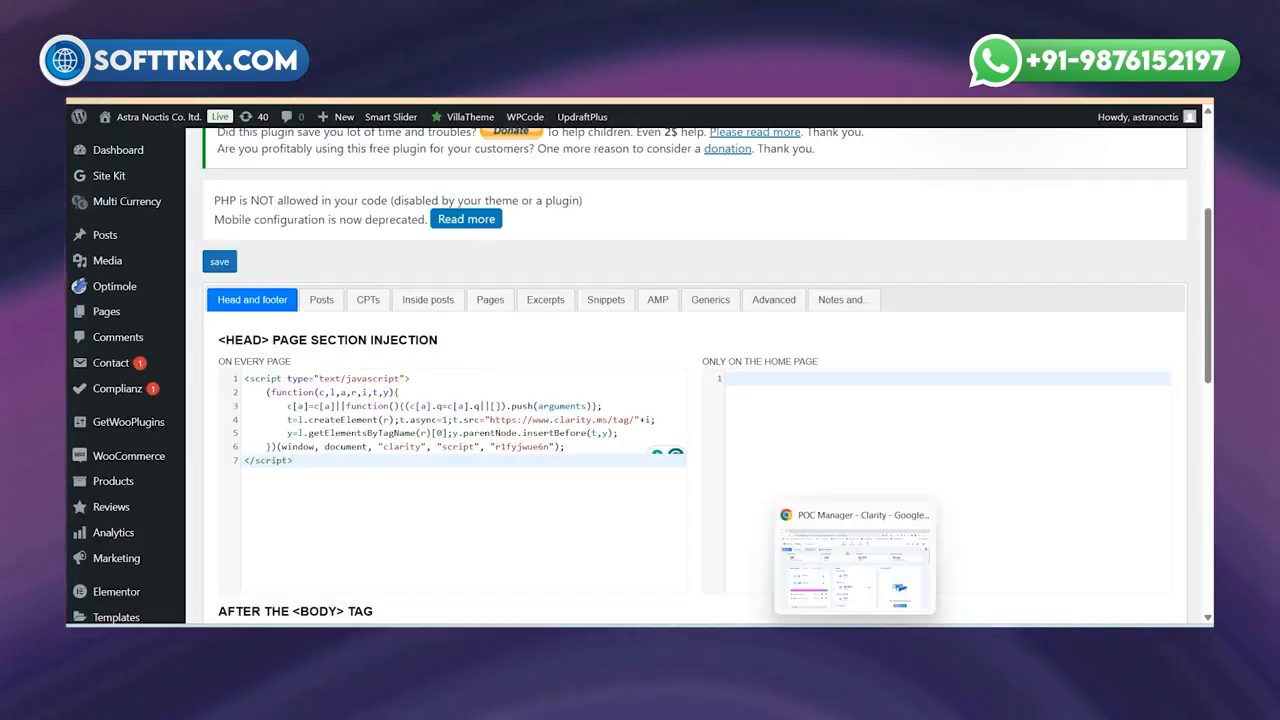
click(852, 563)
scroll(421, 377, down, 3)
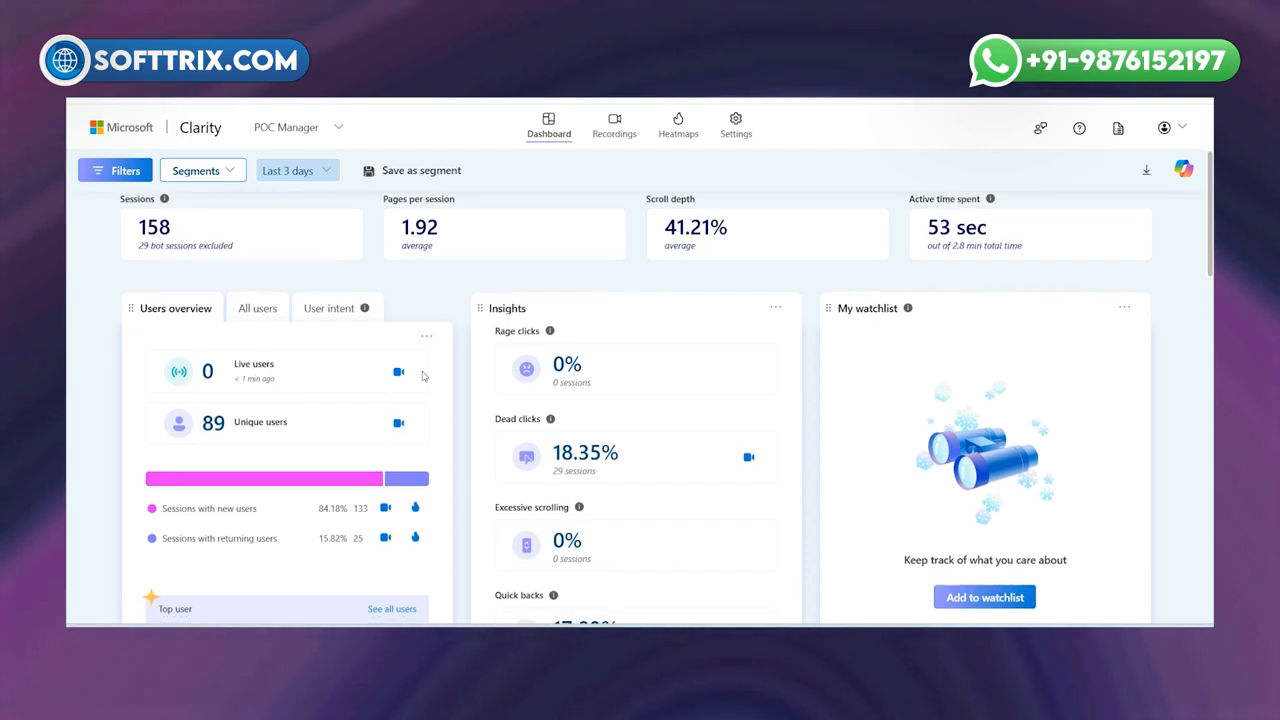
scroll(421, 377, up, 3)
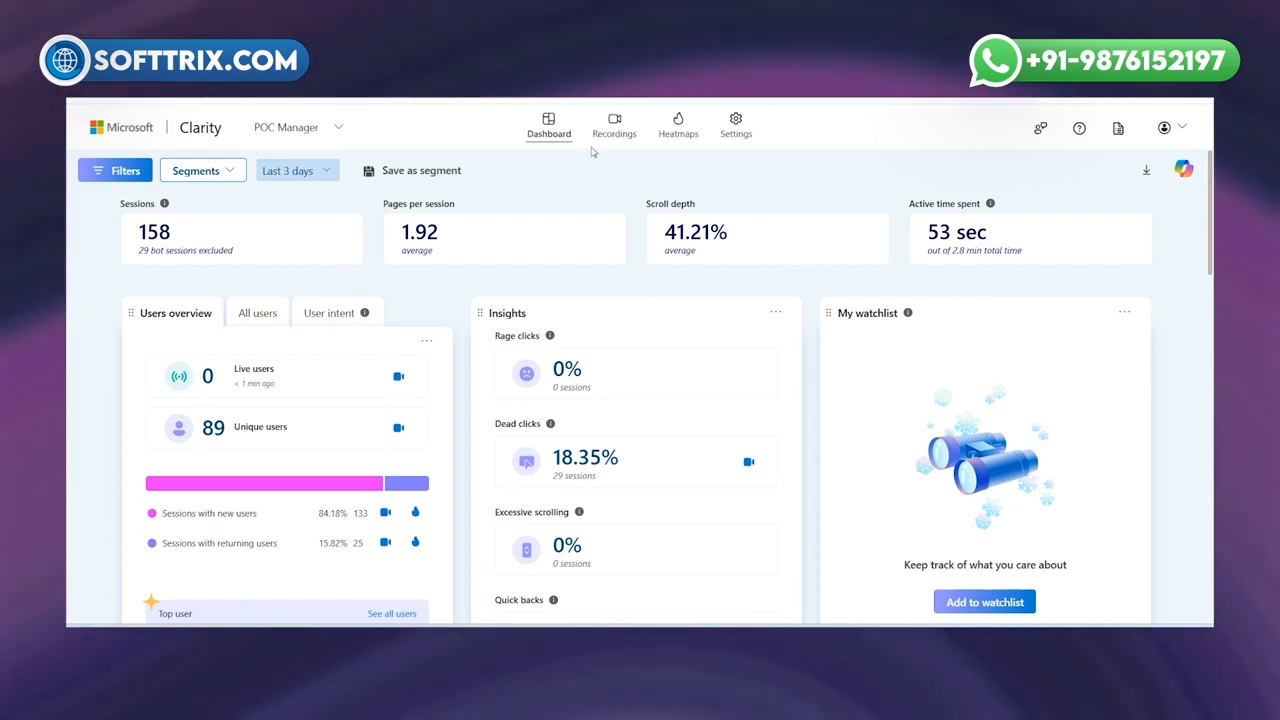
- Open the POC Manager session recordings and play the first recording in the list
click(615, 133)
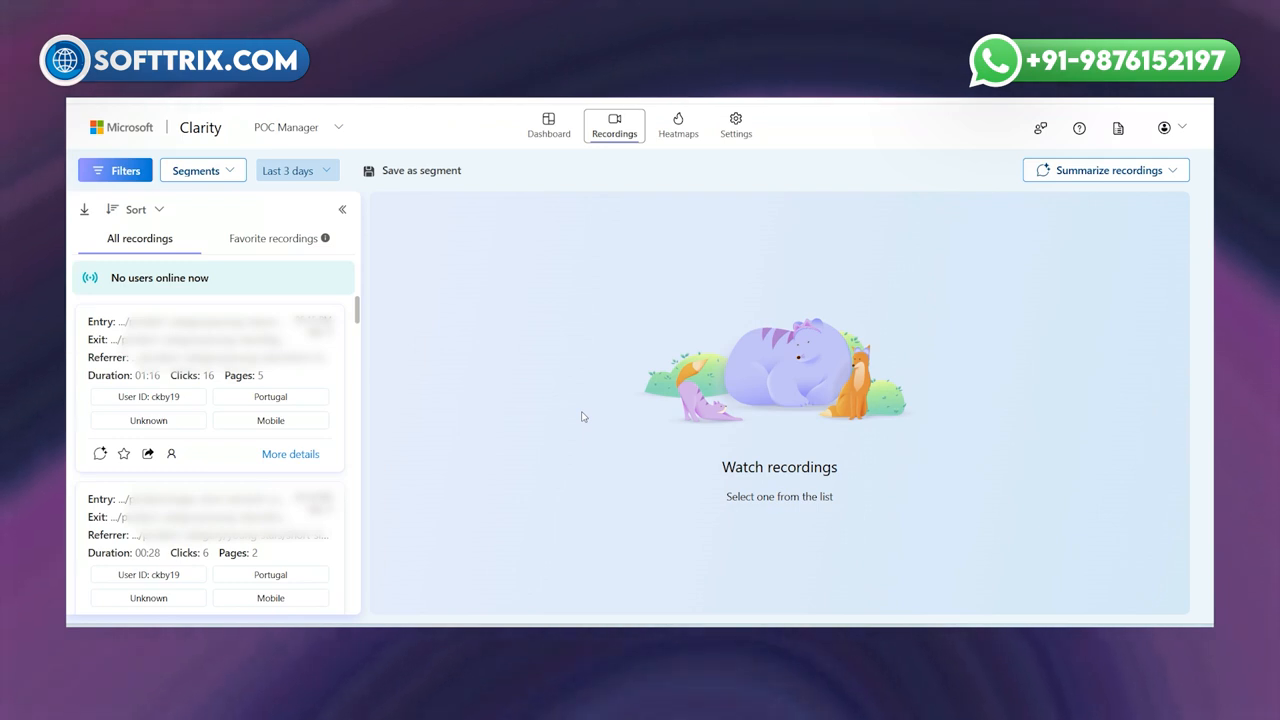
click(205, 347)
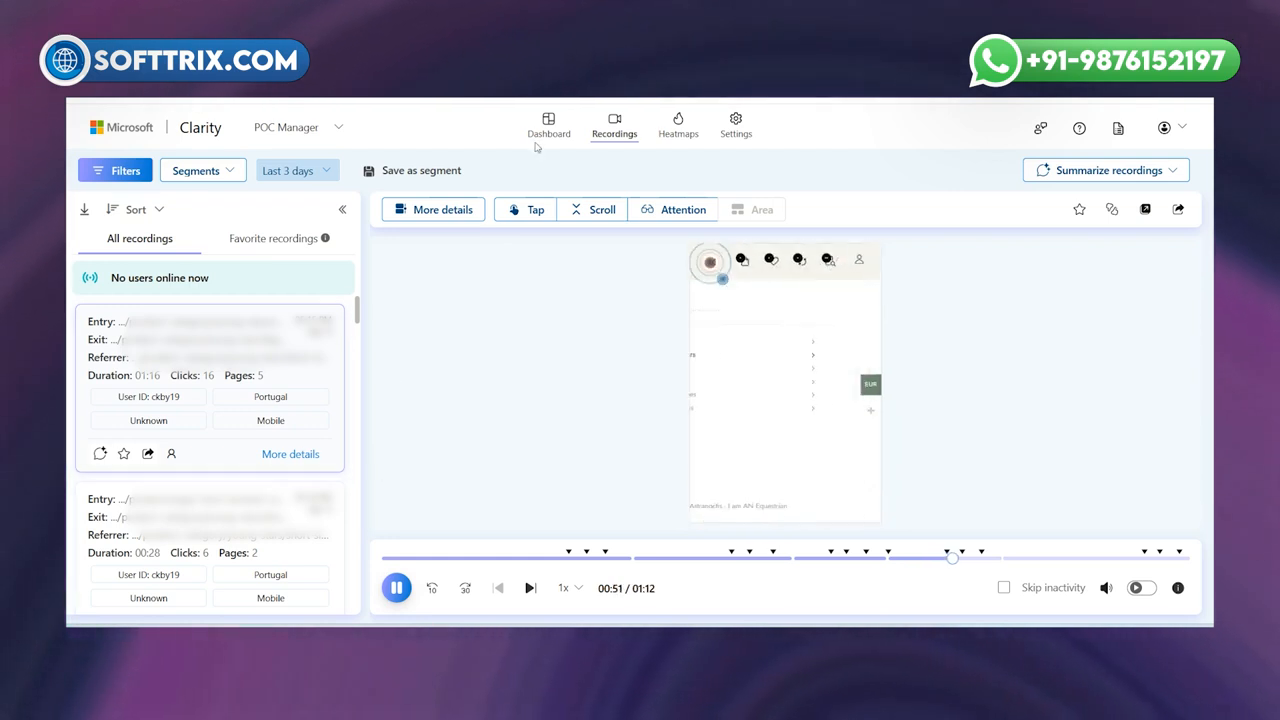
- Open the heatmap of the popular page "Lavender Fog – Astra Noctis Co. ltd." and examine where visitors tap
click(661, 146)
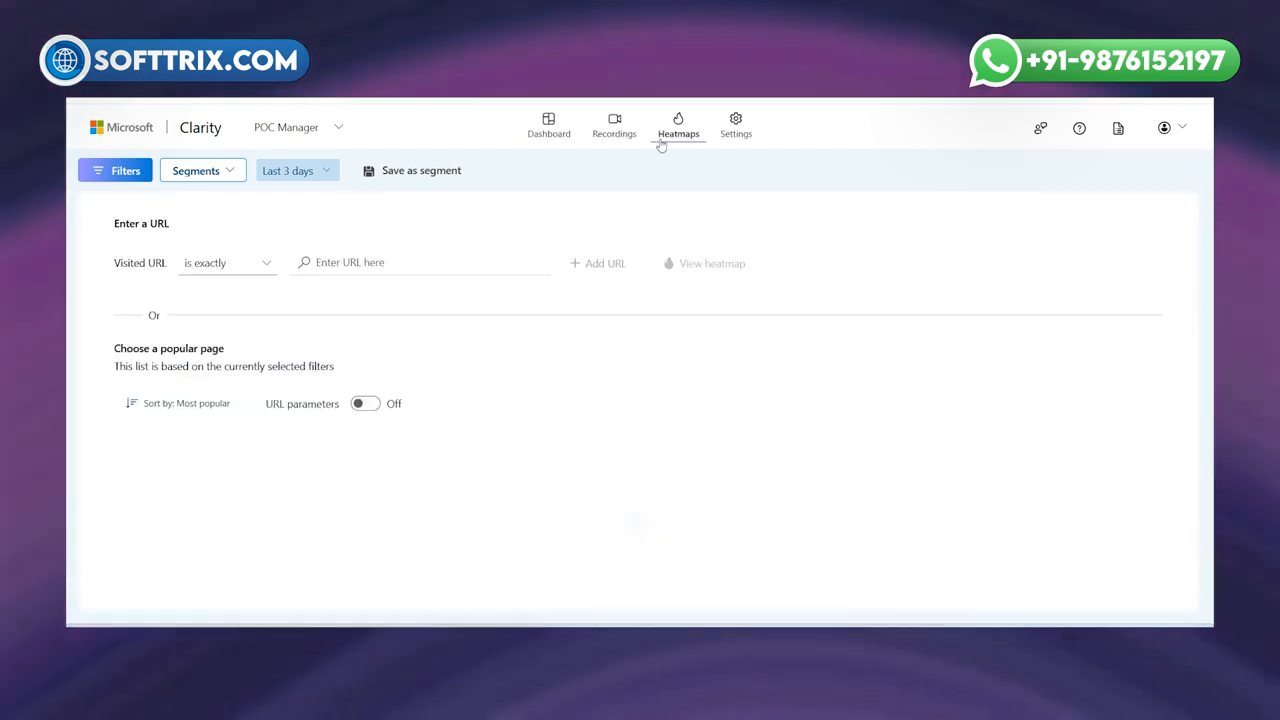
scroll(329, 494, down, 2)
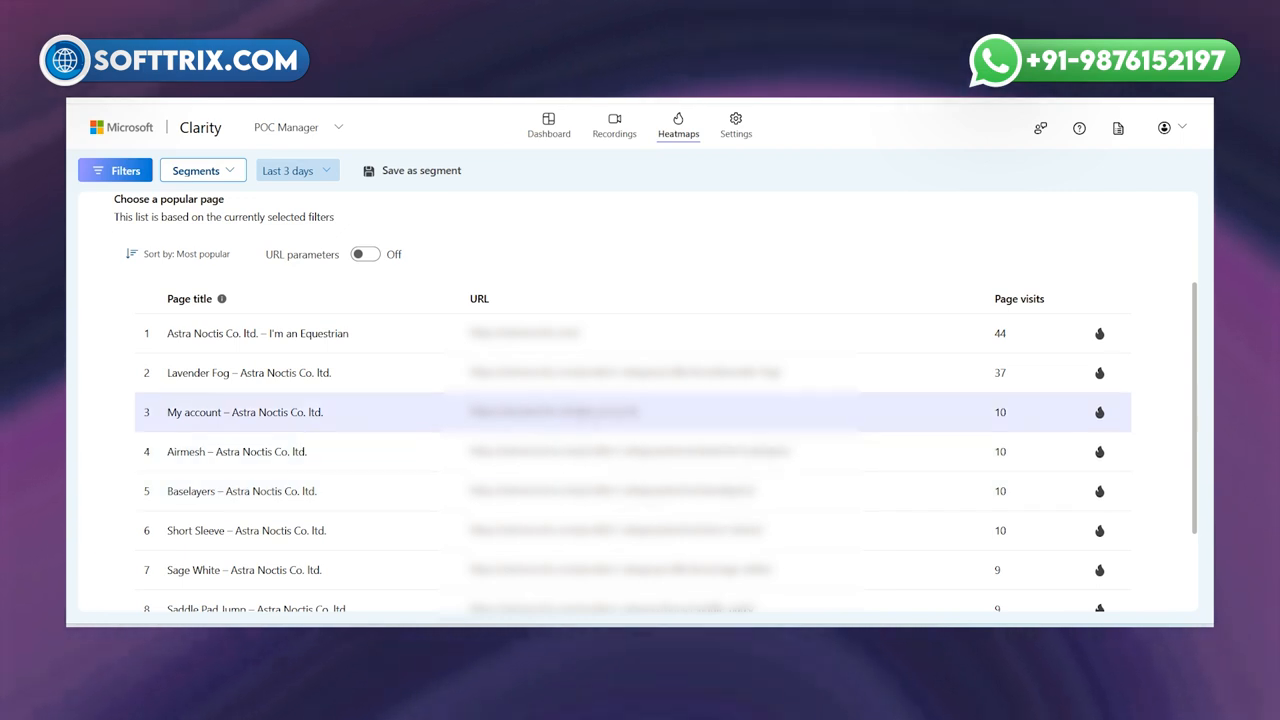
click(249, 372)
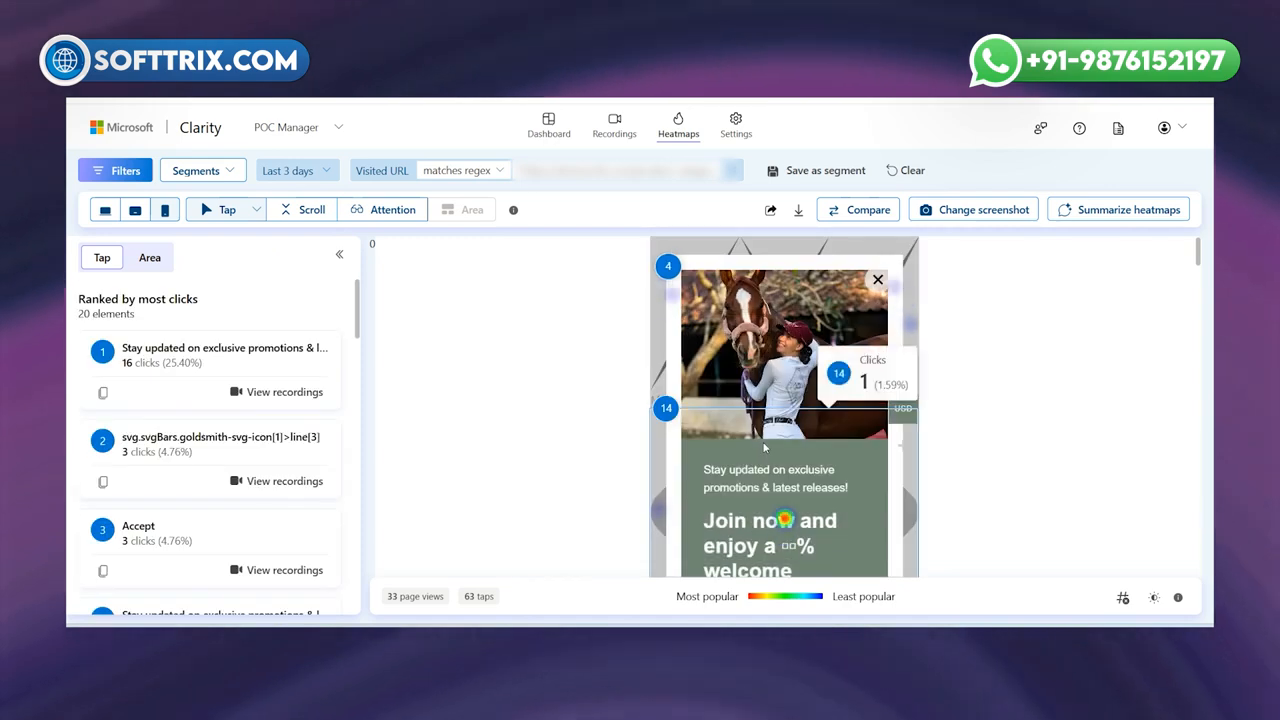
scroll(764, 447, down, 2)
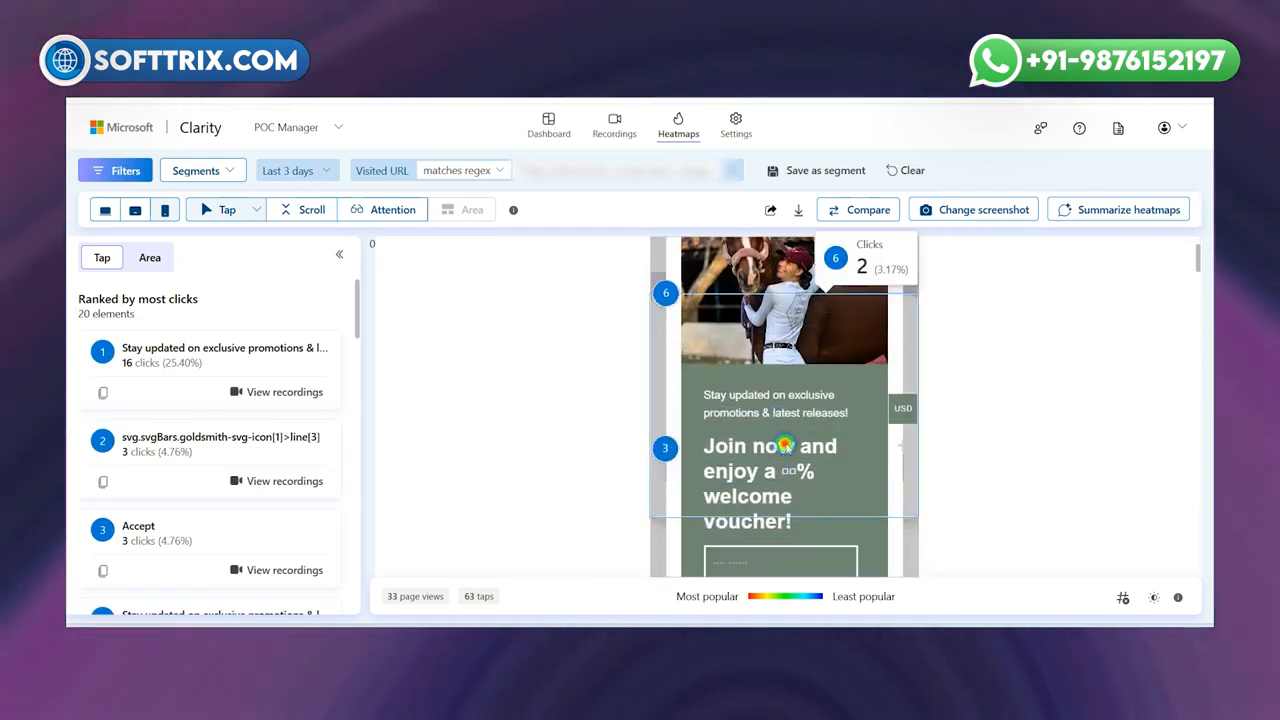
scroll(787, 447, down, 2)
scroll(790, 449, up, 2)
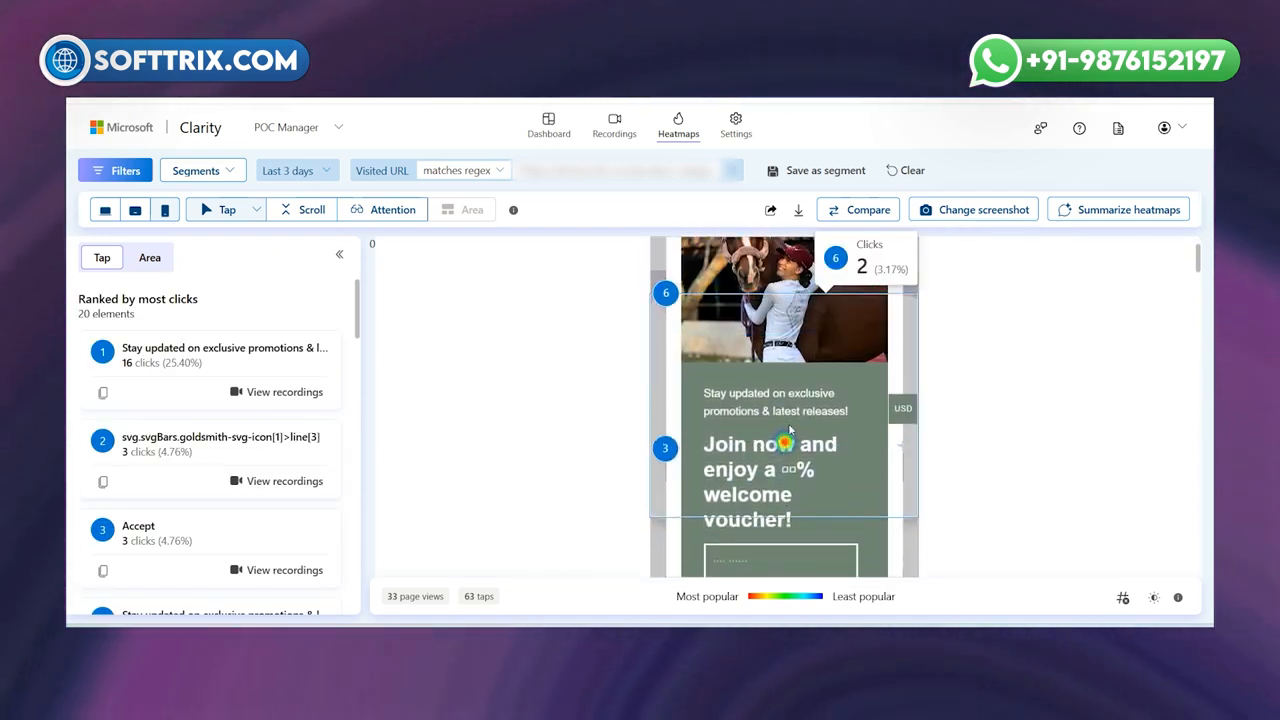